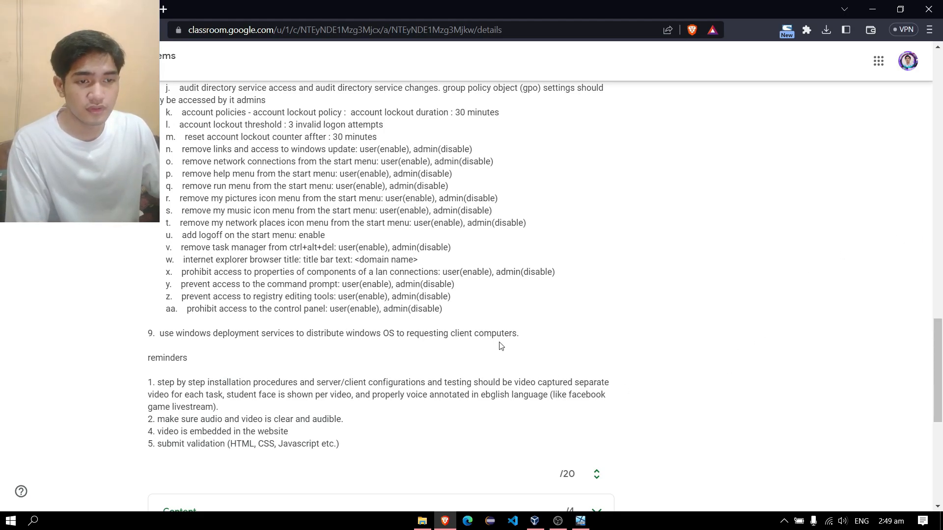
Scroll the assignment down to task item 9 and highlight its text, then return to the server VM.
scroll(468, 320, "down", 1)
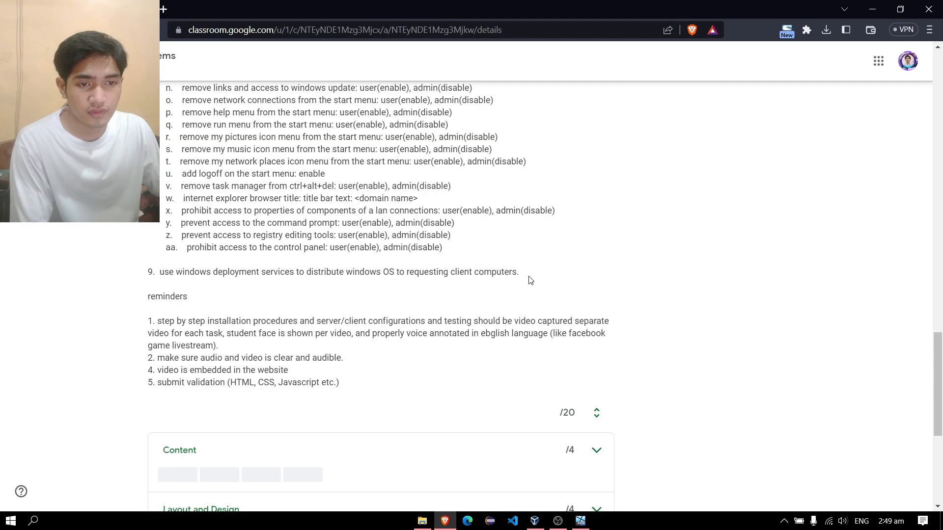
left_click_drag(531, 273, 160, 272)
left_click(212, 298)
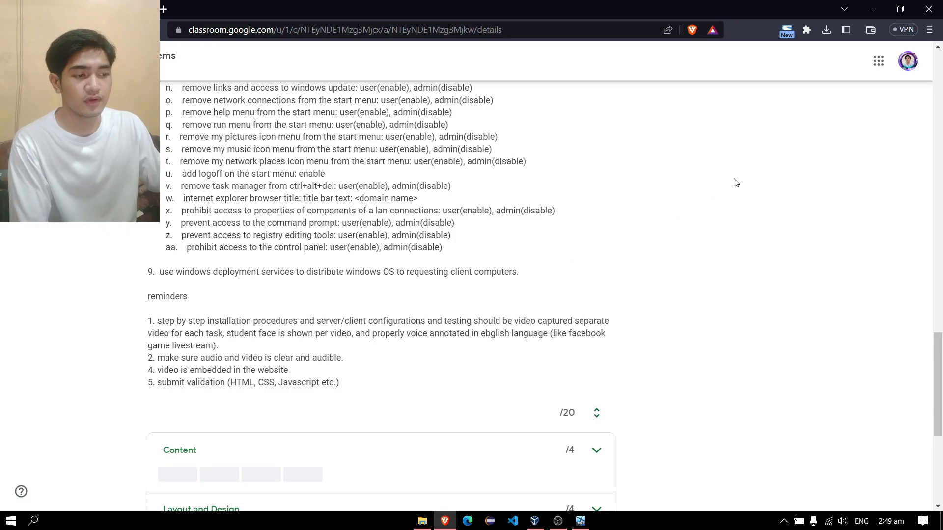
left_click(873, 8)
Run oobe from an administrator Command Prompt to open Initial Configuration Tasks.
left_click(238, 445)
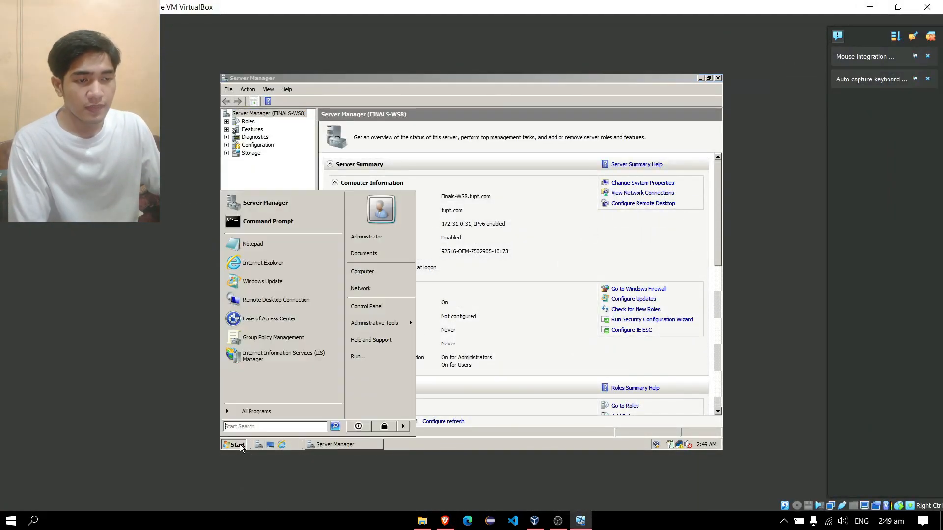
mouse_move(410, 325)
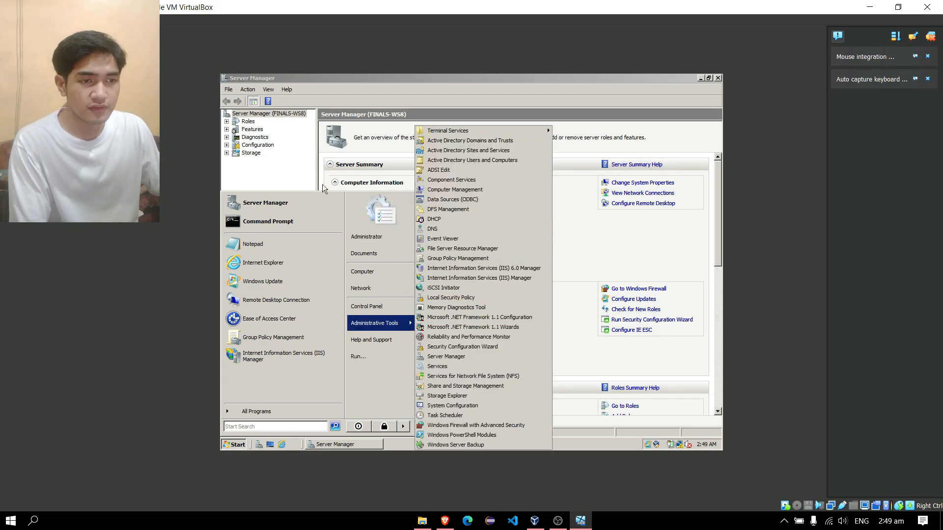
left_click(300, 183)
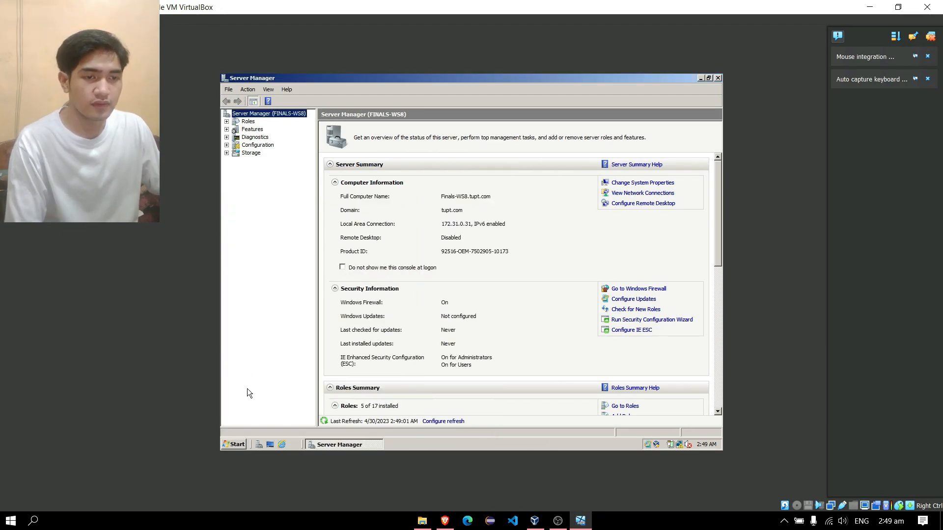
left_click(238, 445)
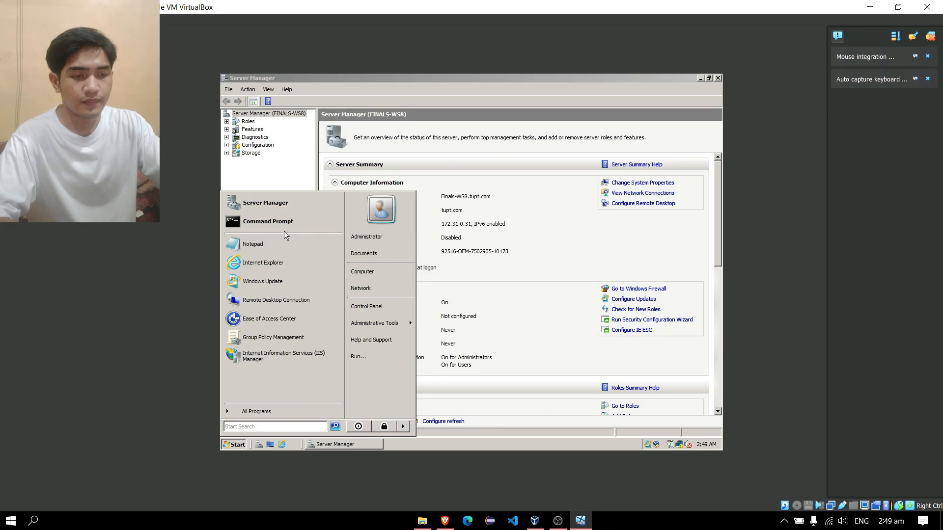
left_click(266, 219)
type("oobe.ex")
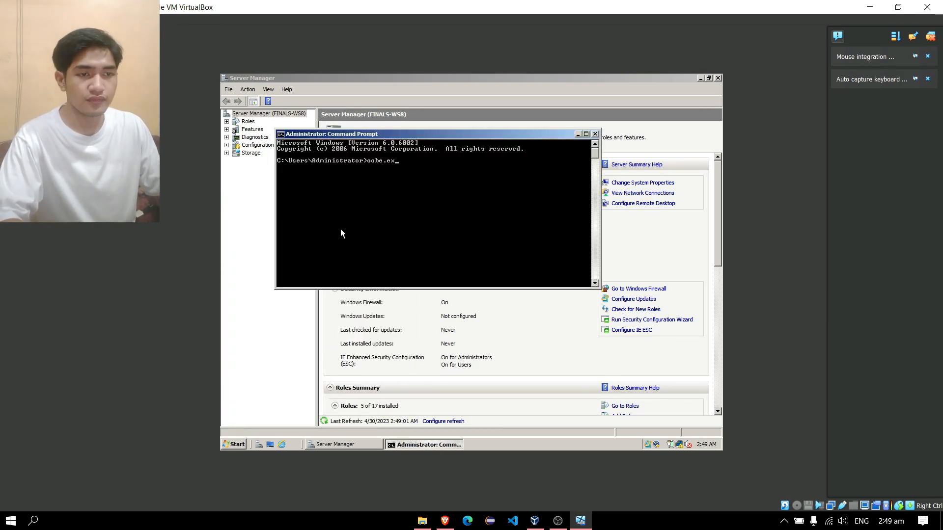
key("Return")
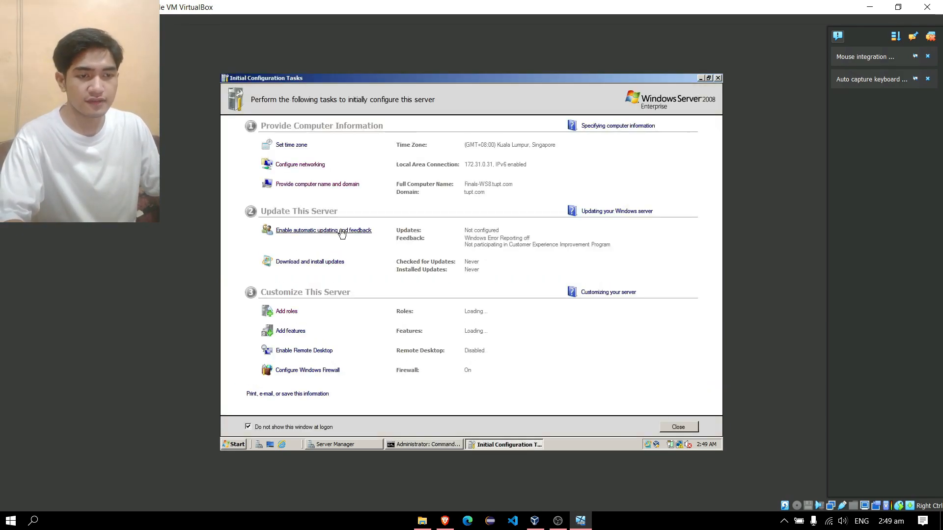
Add the Windows Deployment Services role with its default role services and install it.
left_click(287, 312)
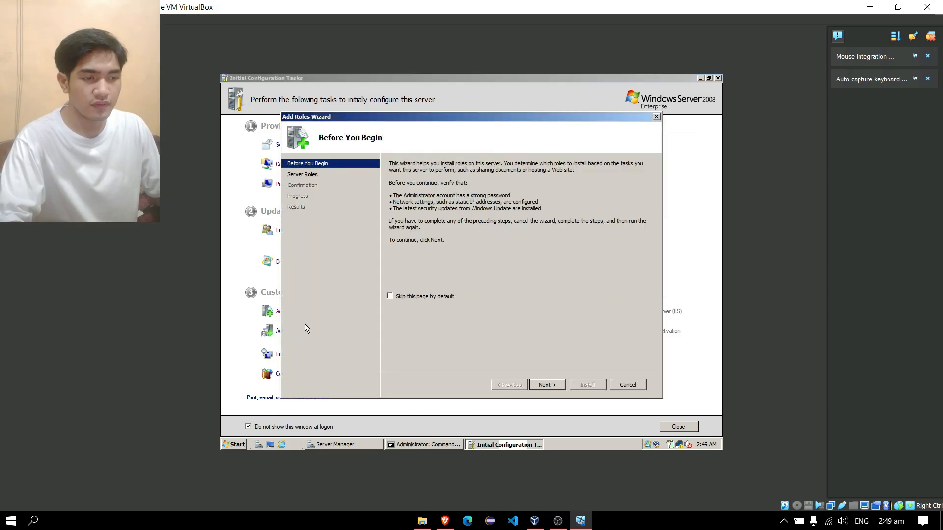
left_click(553, 386)
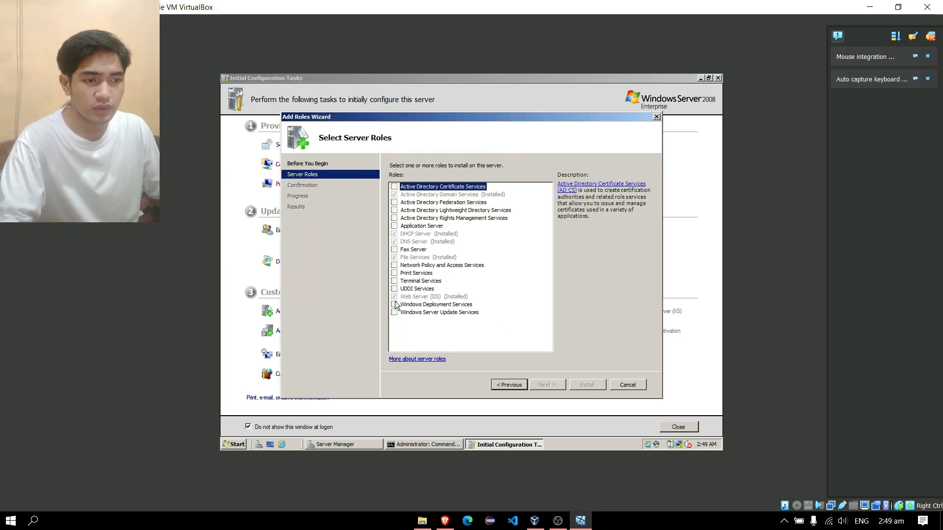
left_click(395, 304)
left_click(555, 388)
left_click(554, 388)
left_click(553, 386)
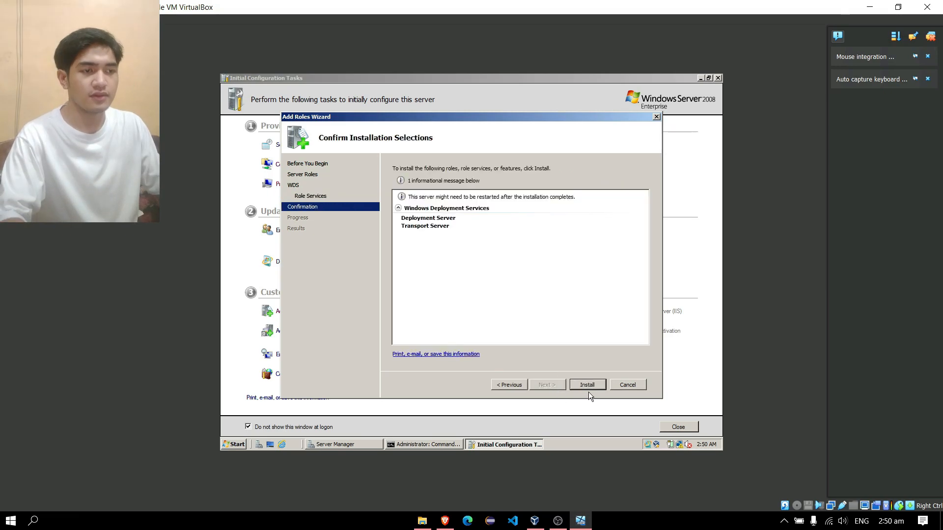
left_click(588, 387)
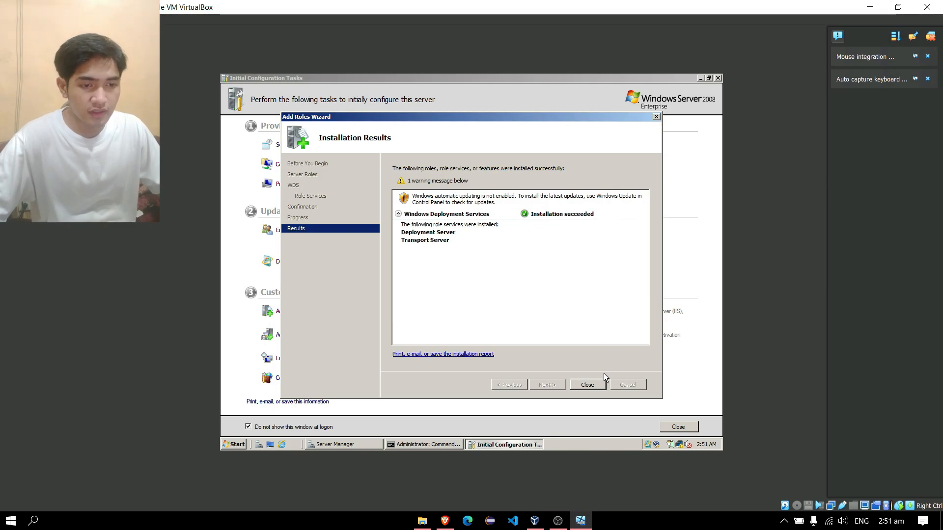
left_click(587, 384)
Open the maximized WDS console and start Configure Server on Finals-WS8.tupt.com.
left_click(235, 445)
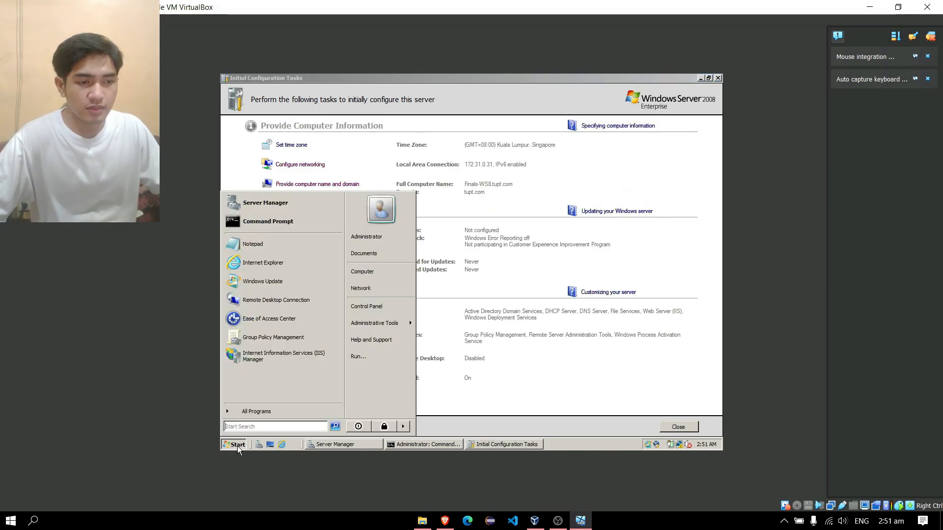
mouse_move(388, 323)
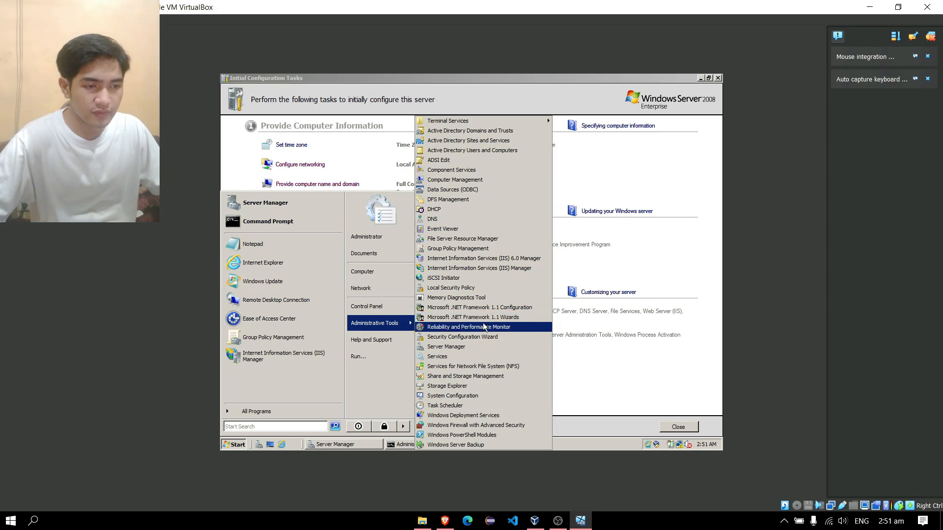
left_click(492, 417)
left_click(706, 111)
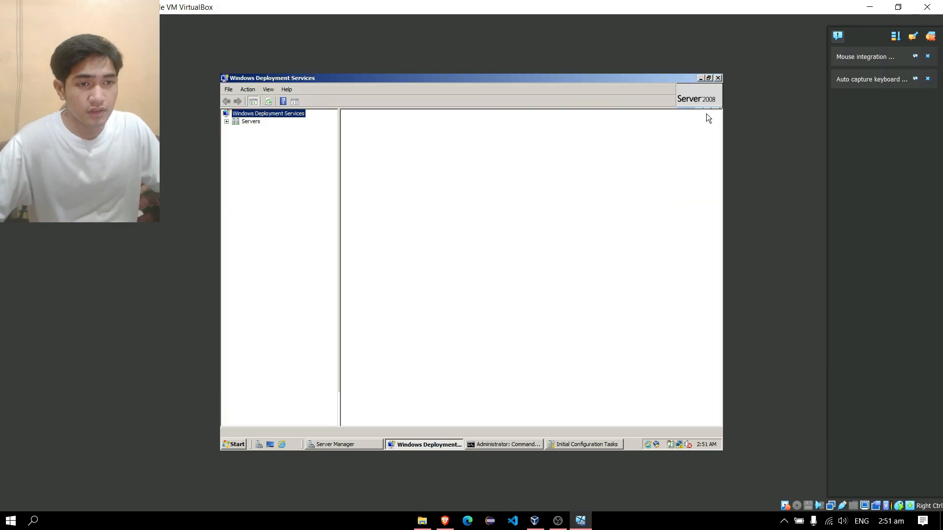
left_click(226, 122)
left_click(266, 130)
right_click(267, 129)
left_click(277, 135)
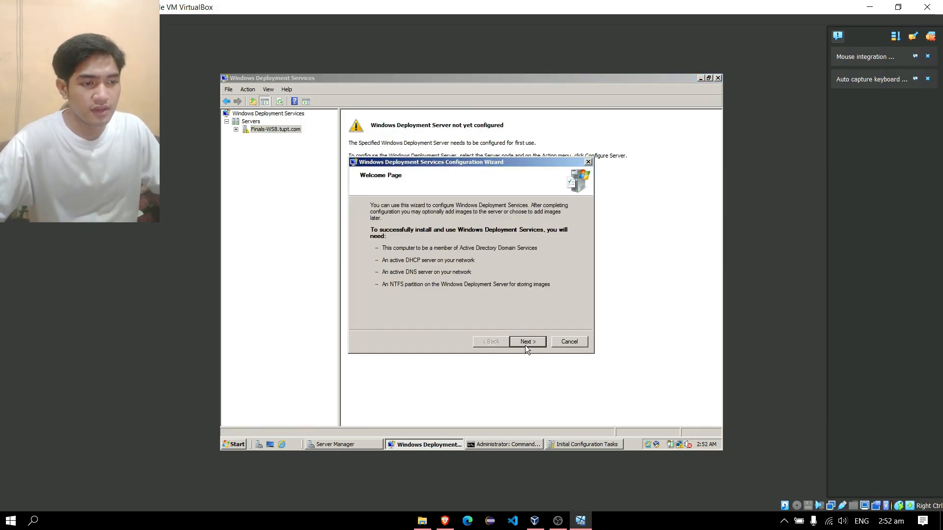
Use C:\RemoteInstall, set DHCP option 60, and answer all known and unknown clients.
left_click(526, 345)
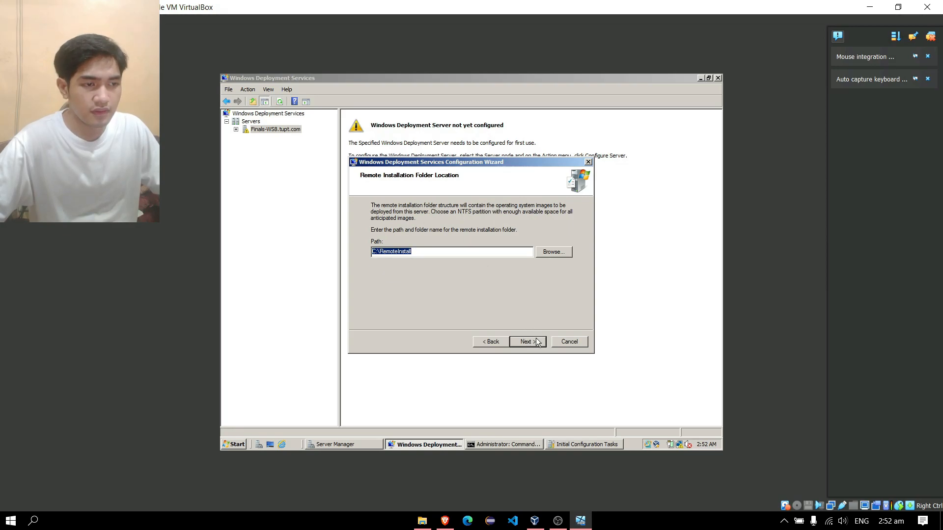
left_click(538, 343)
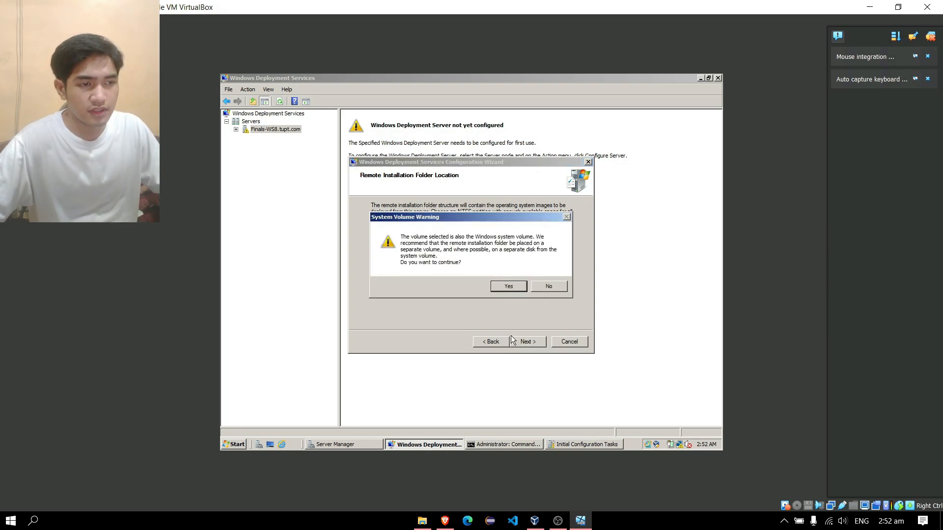
left_click(509, 287)
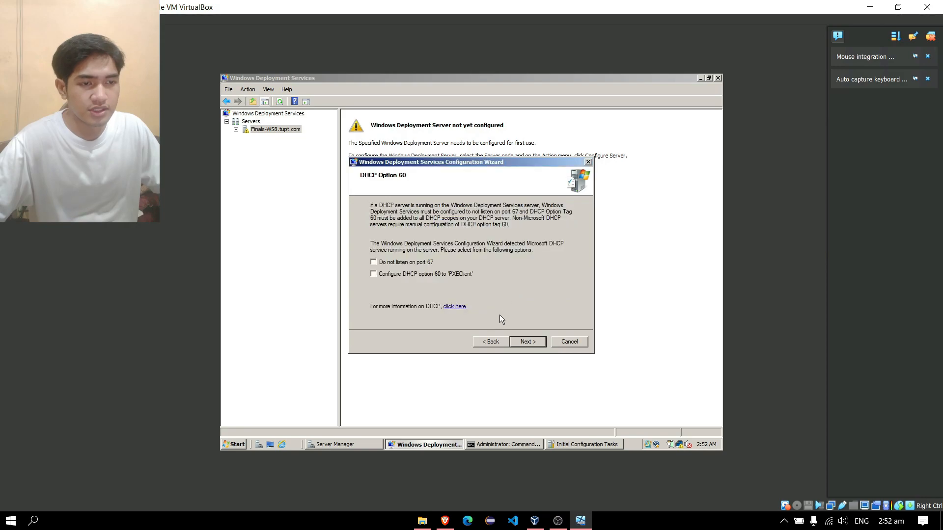
left_click(375, 275)
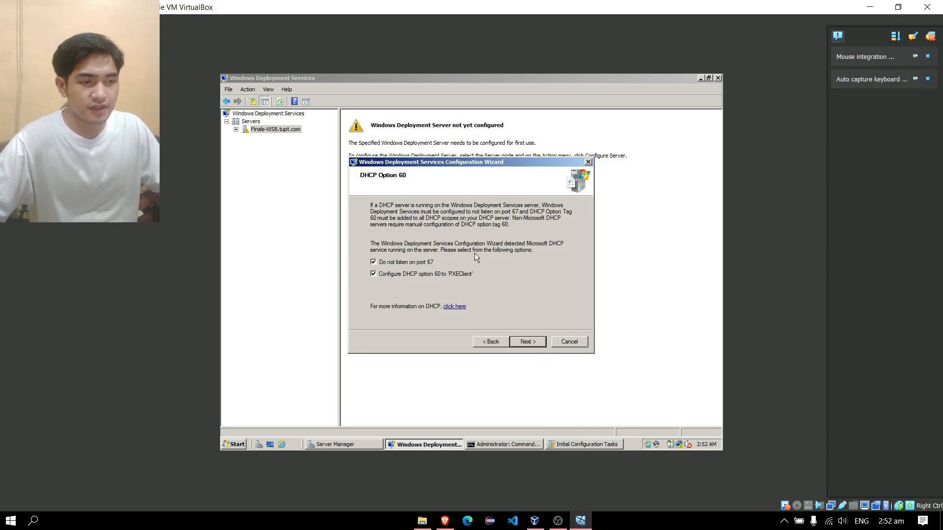
left_click(531, 344)
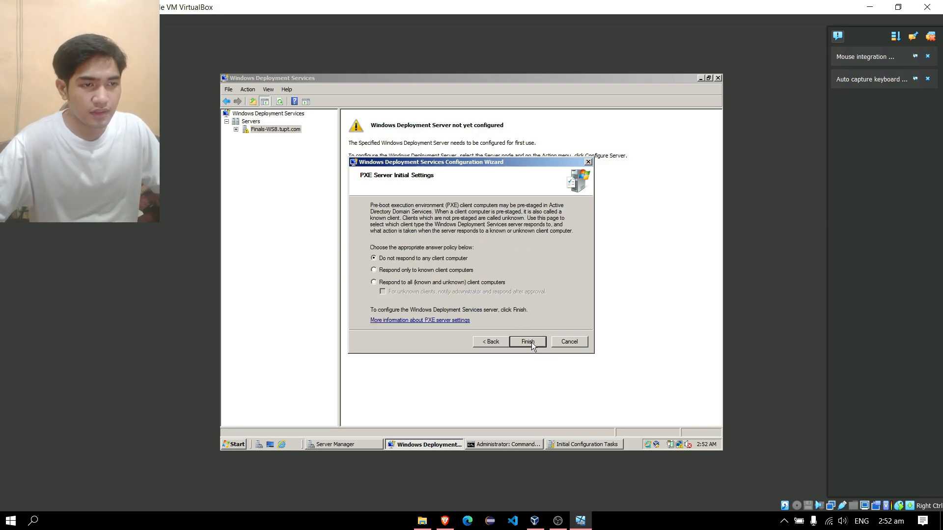
left_click(373, 284)
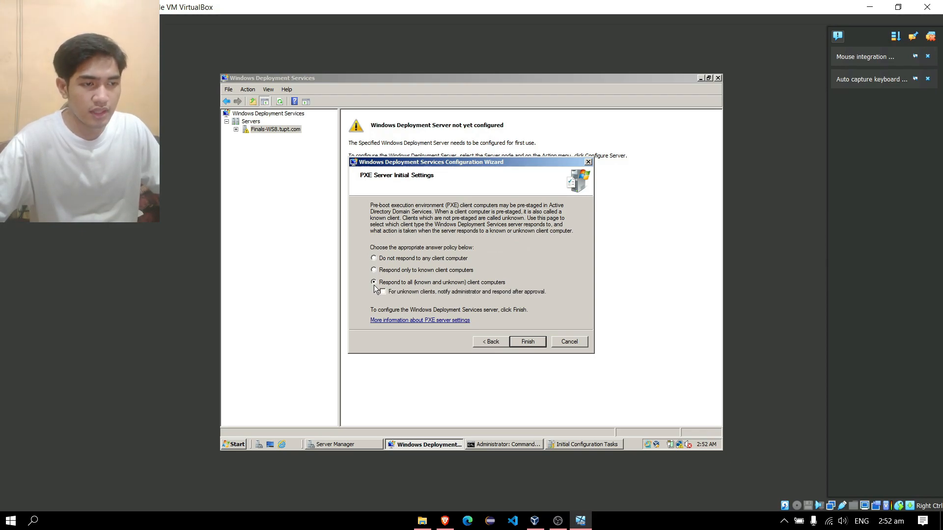
left_click(531, 343)
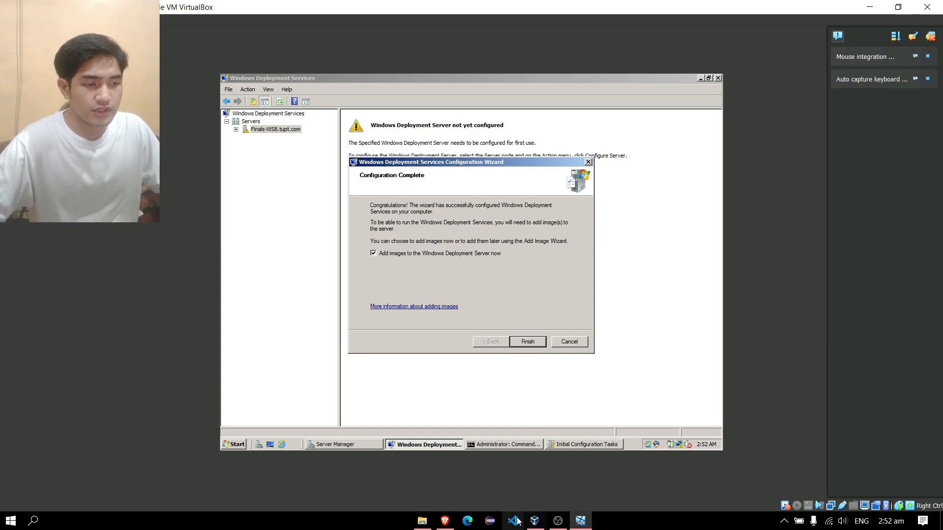
Insert en_windows_7_ultimate_x64_dvd.iso into the server VM's optical drive and return to the VM.
left_click(535, 520)
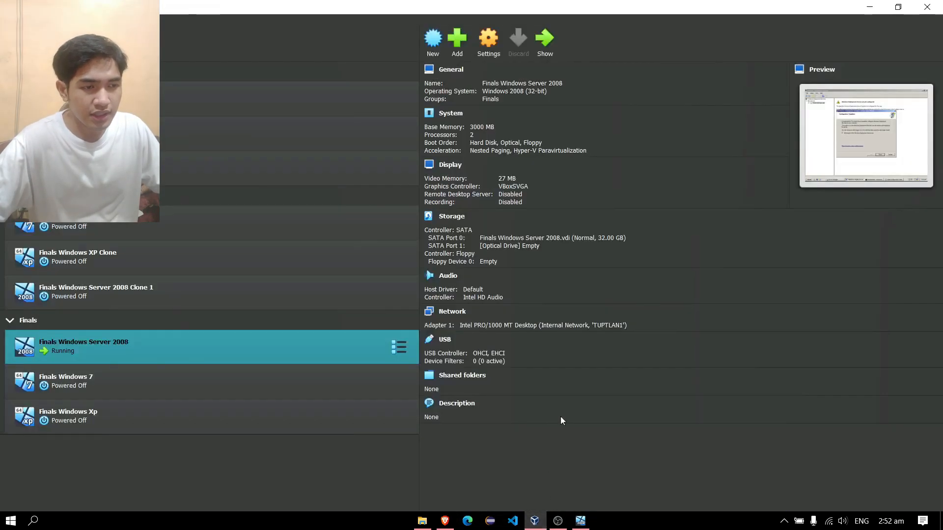
left_click(520, 248)
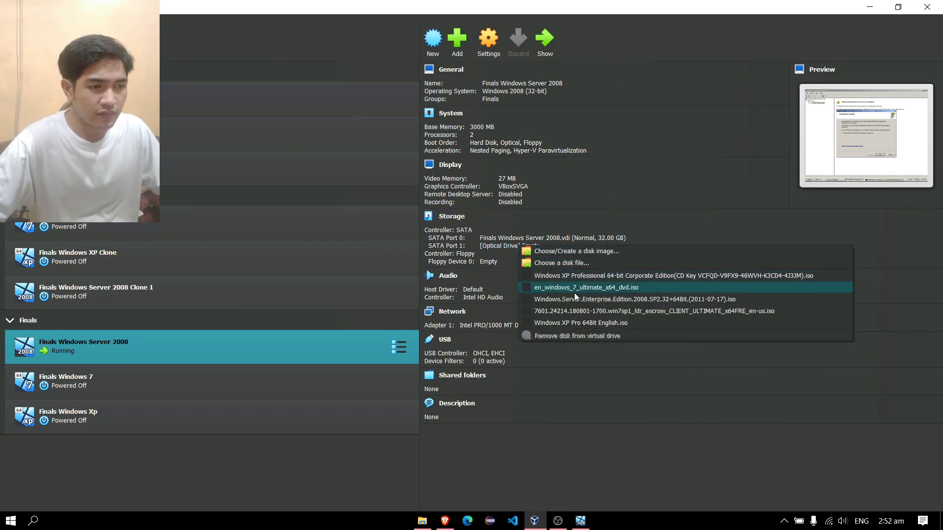
left_click(528, 291)
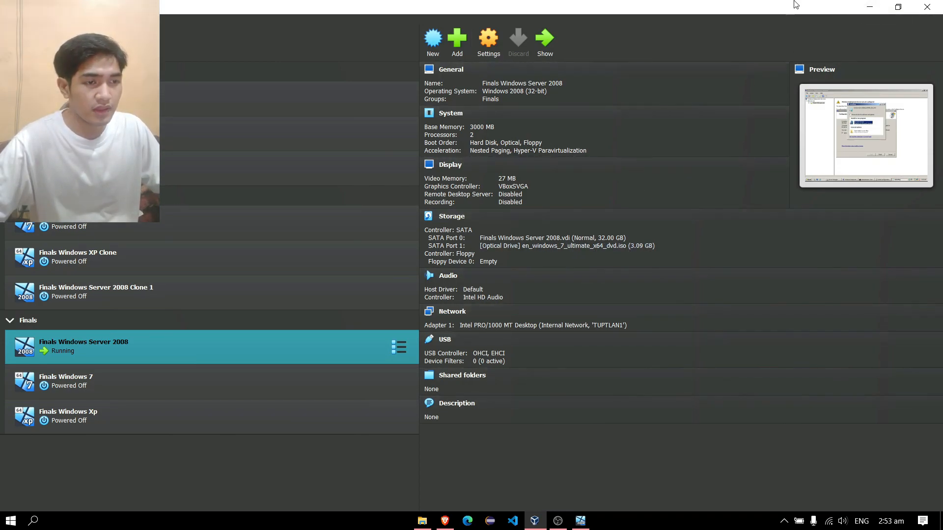
left_click(865, 7)
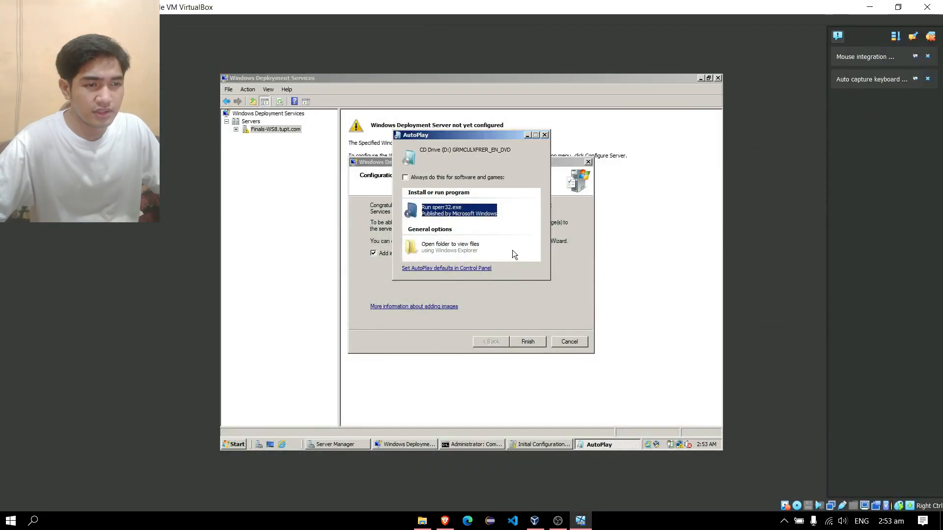
Dismiss AutoPlay and choose the D:\ CD drive as the image source in the Add Image Wizard.
left_click(545, 135)
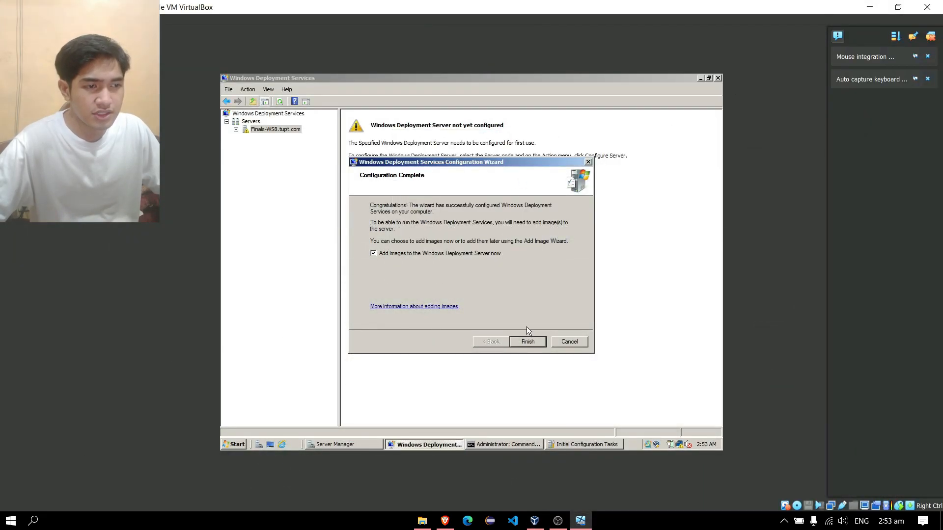
left_click(529, 339)
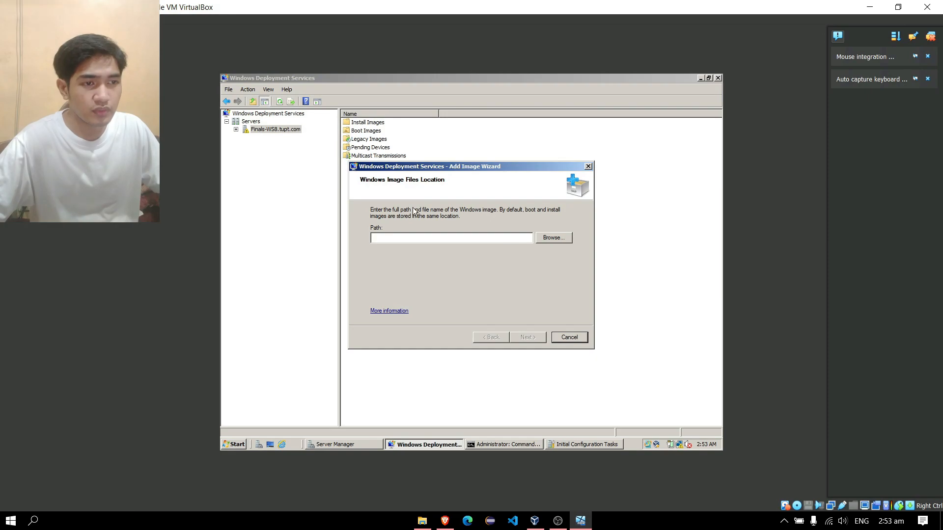
left_click(558, 241)
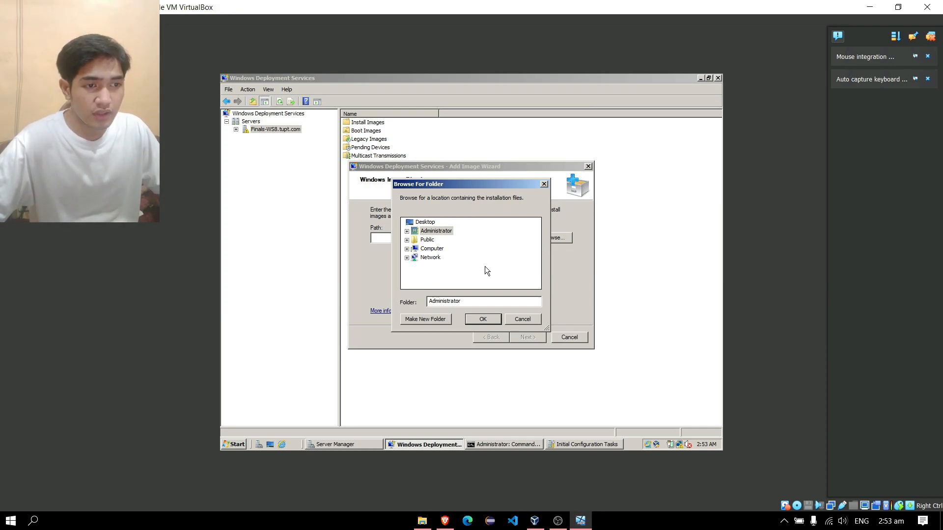
left_click(407, 249)
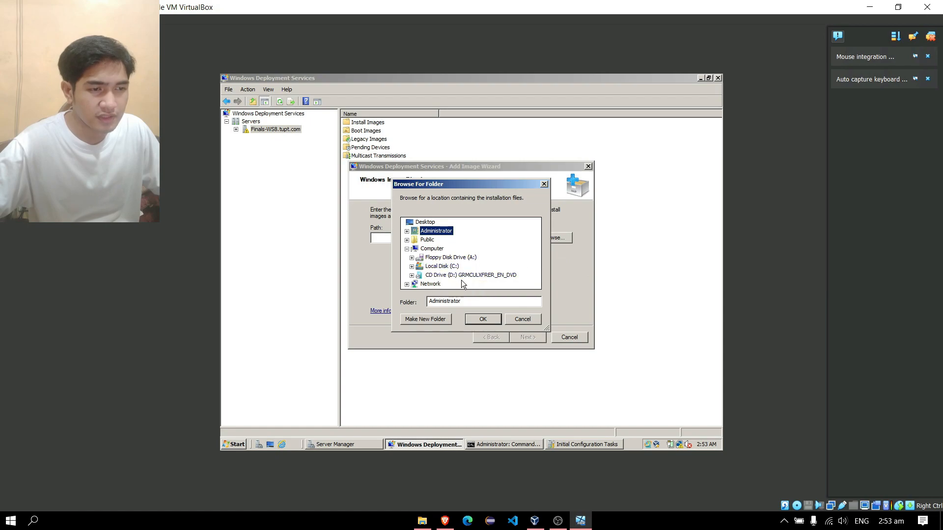
left_click(461, 278)
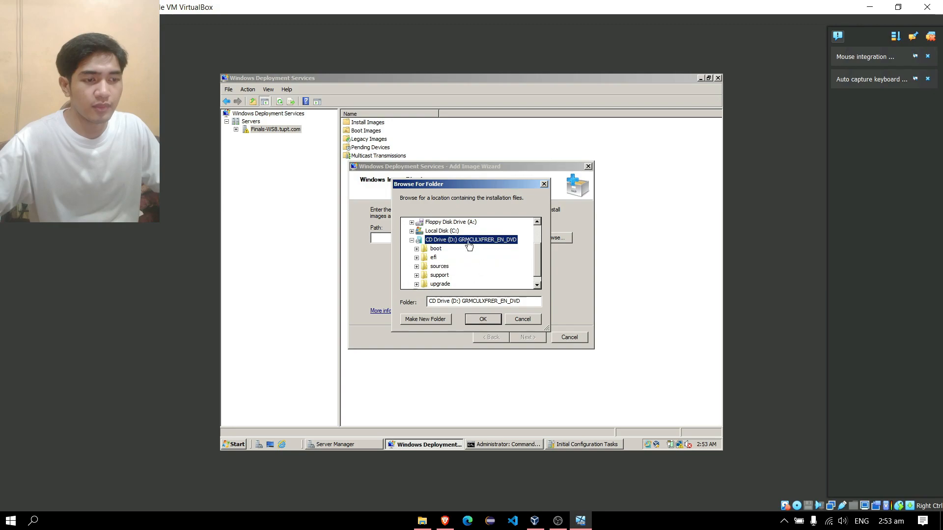
left_click(493, 322)
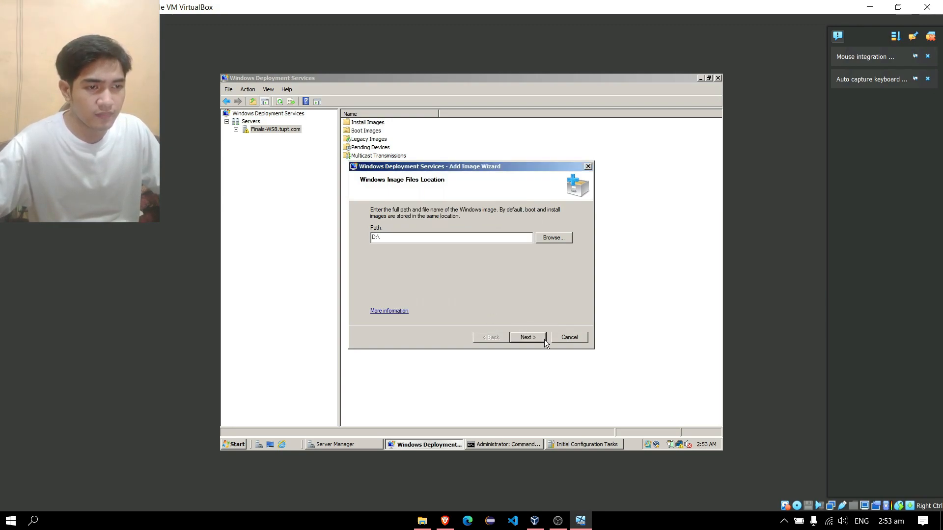
Name the new image group 'Windows 7' and add the boot and install images.
left_click(535, 338)
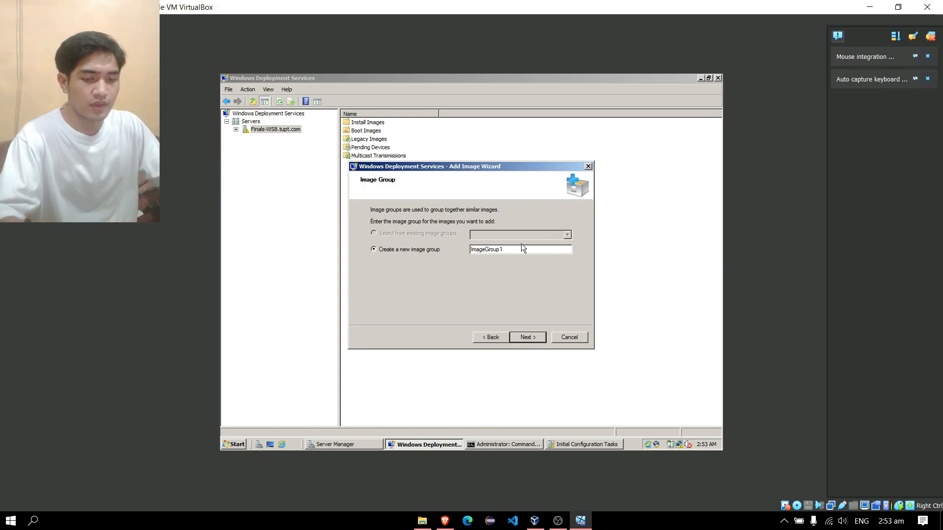
double_click(488, 250)
type("Windows 7")
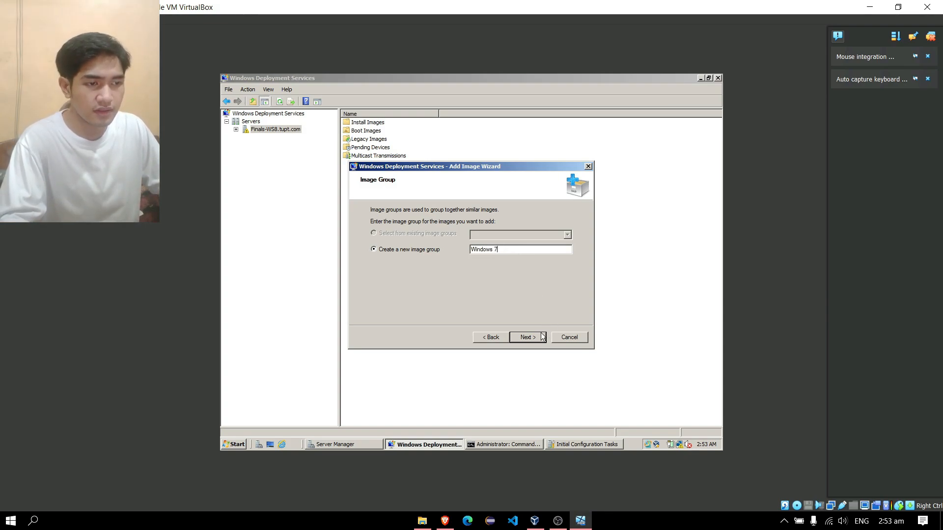
left_click(543, 337)
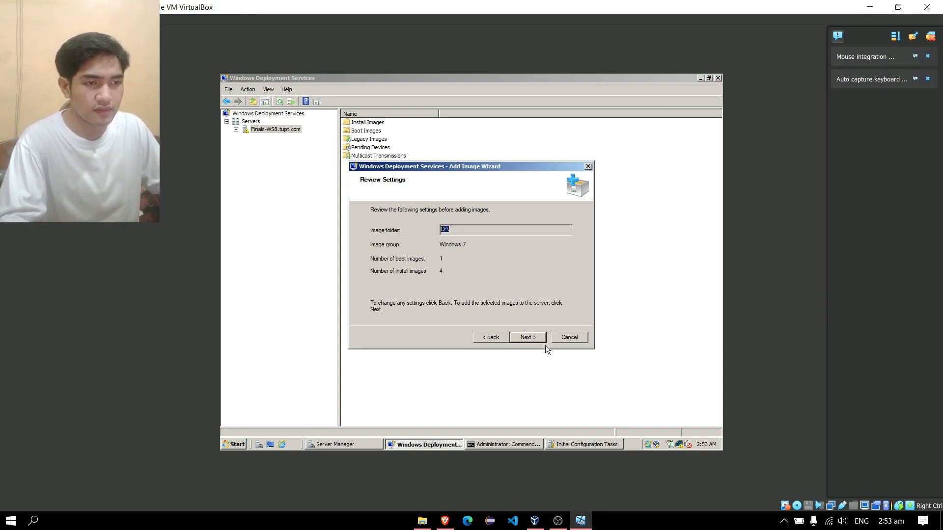
left_click(540, 337)
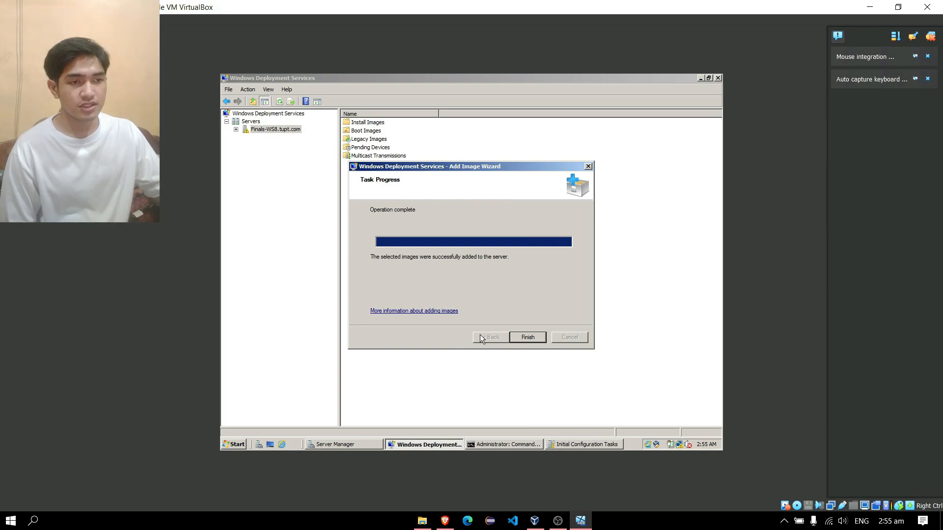
left_click(518, 339)
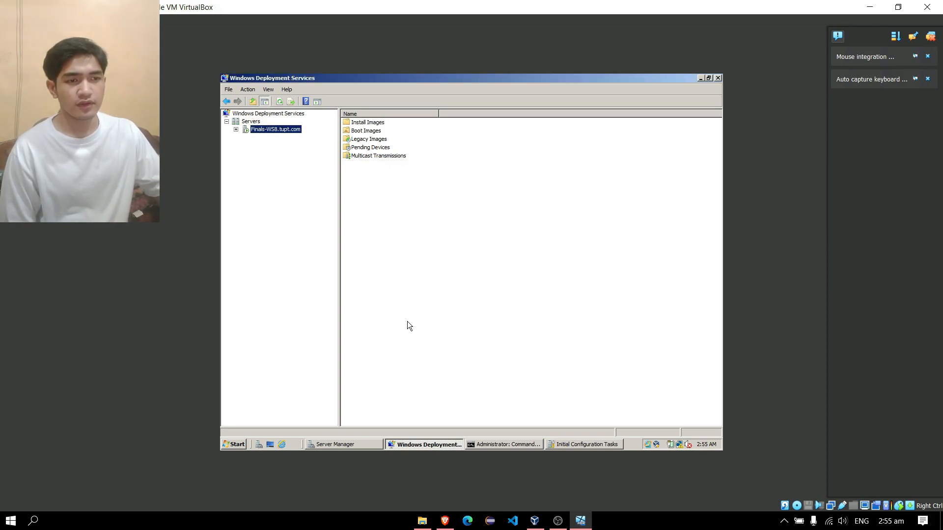
Review the four install images in the Windows 7 group and the boot image.
double_click(372, 121)
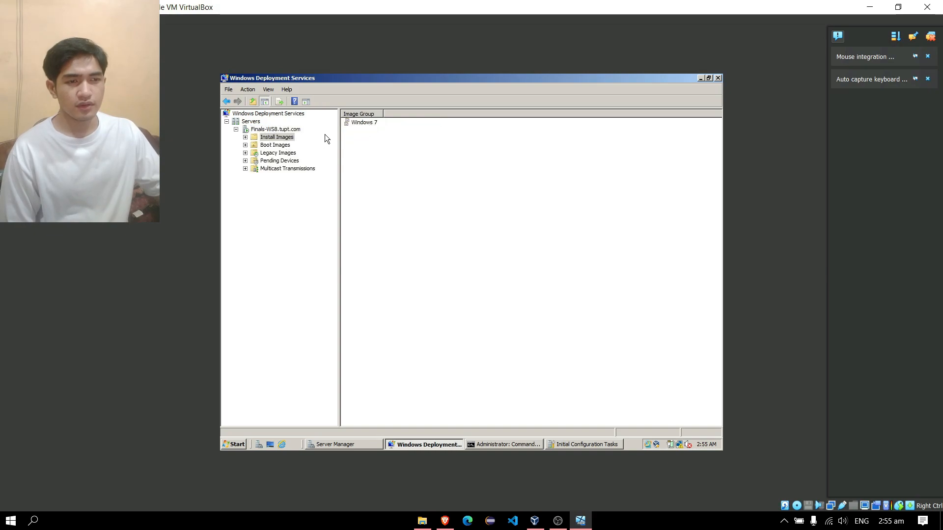
double_click(367, 123)
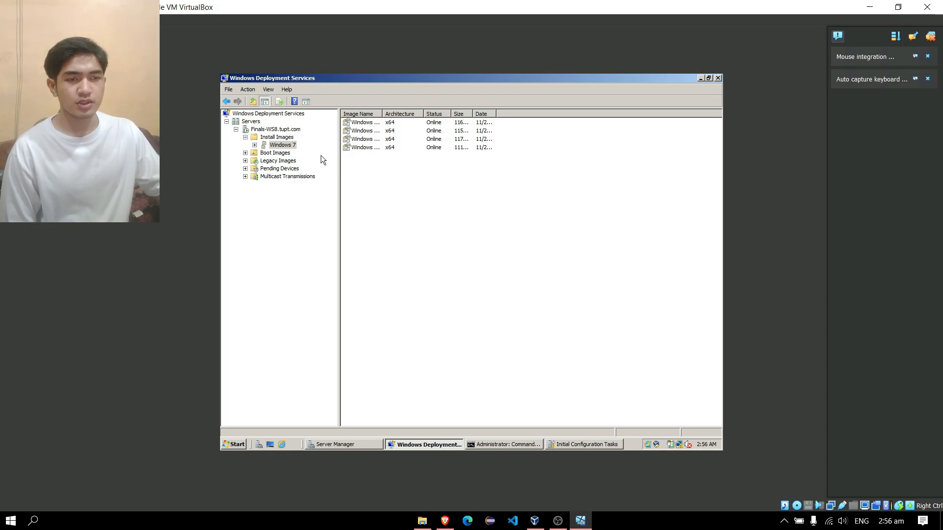
left_click(280, 156)
left_click(377, 153)
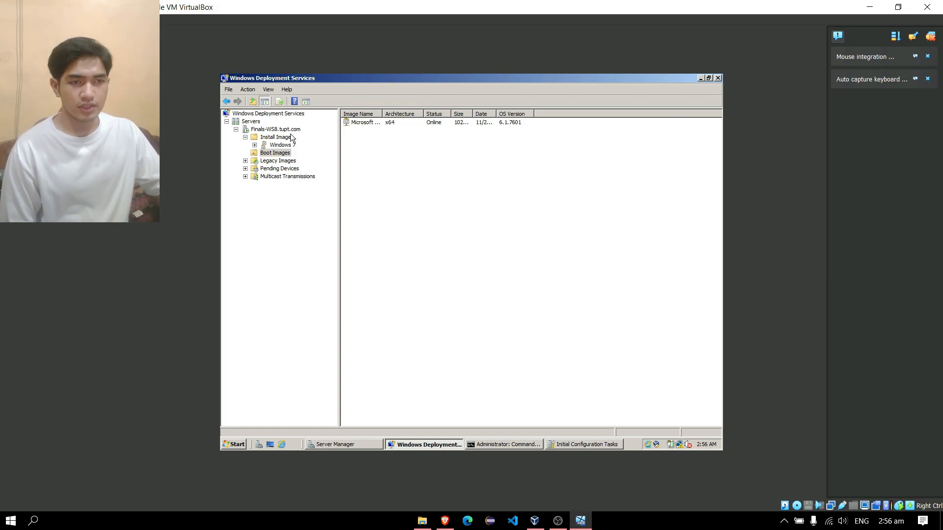
left_click(281, 155)
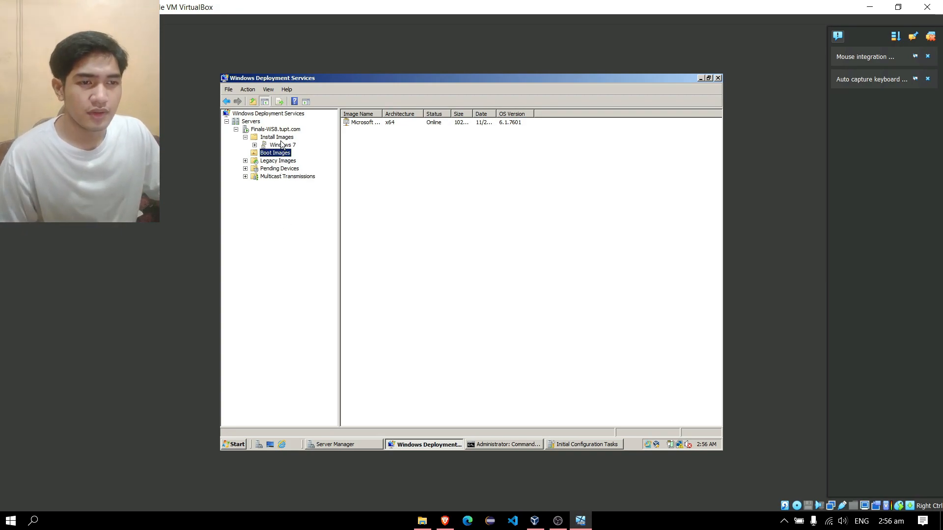
Set the server's multicast IP addressing to obtain addresses from DHCP in its properties.
right_click(284, 132)
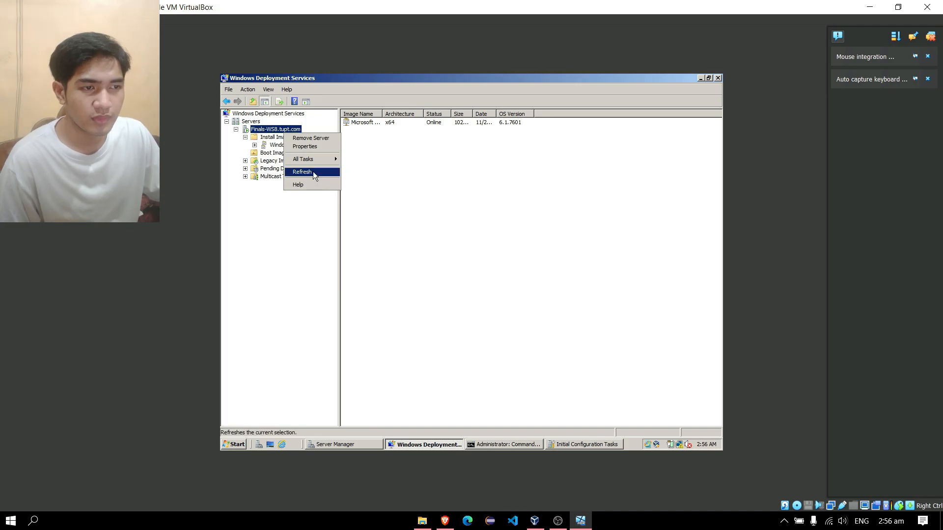
left_click(312, 147)
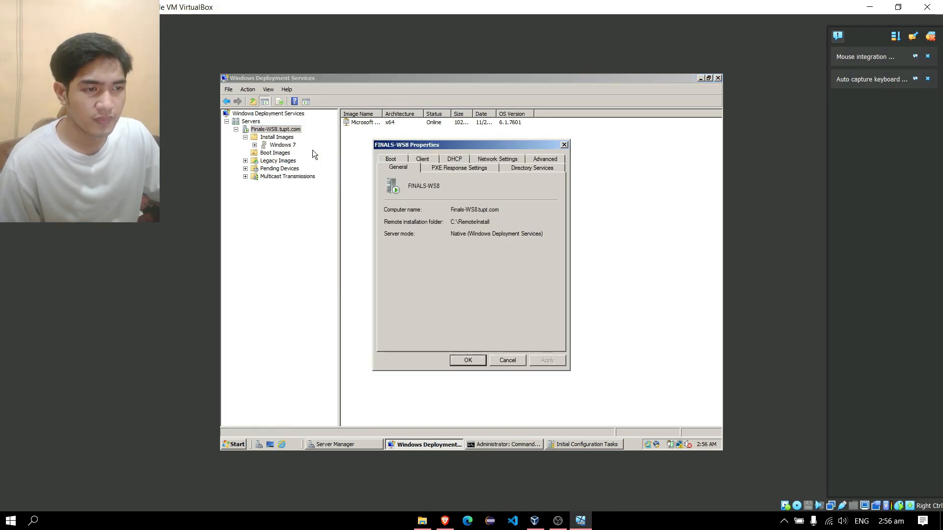
left_click(459, 161)
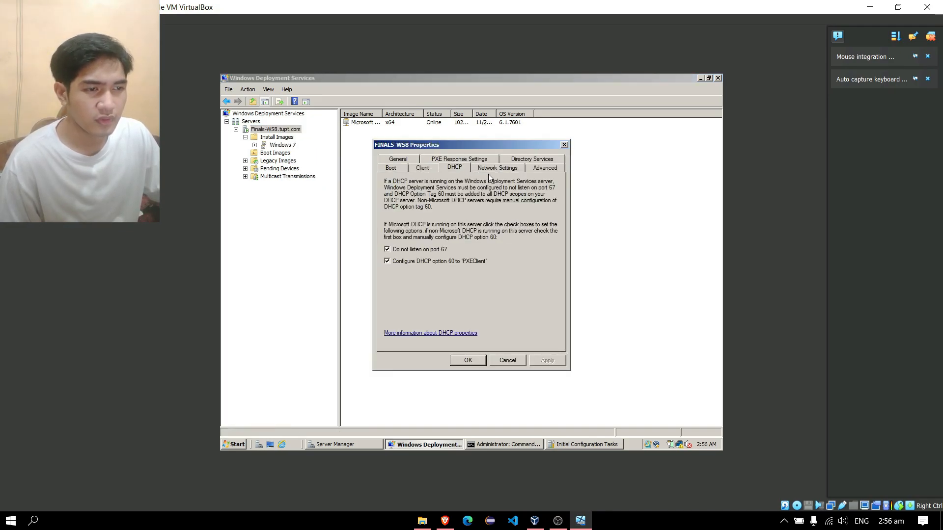
left_click(495, 170)
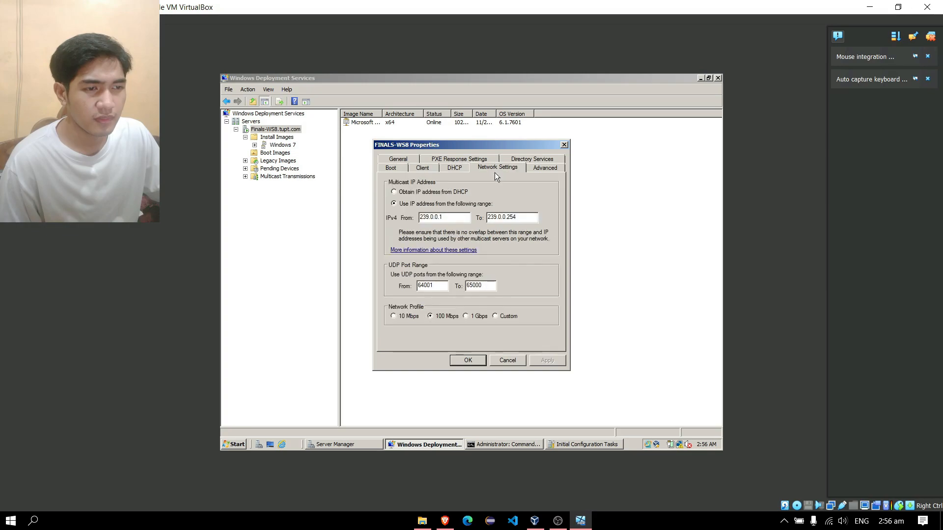
left_click(395, 193)
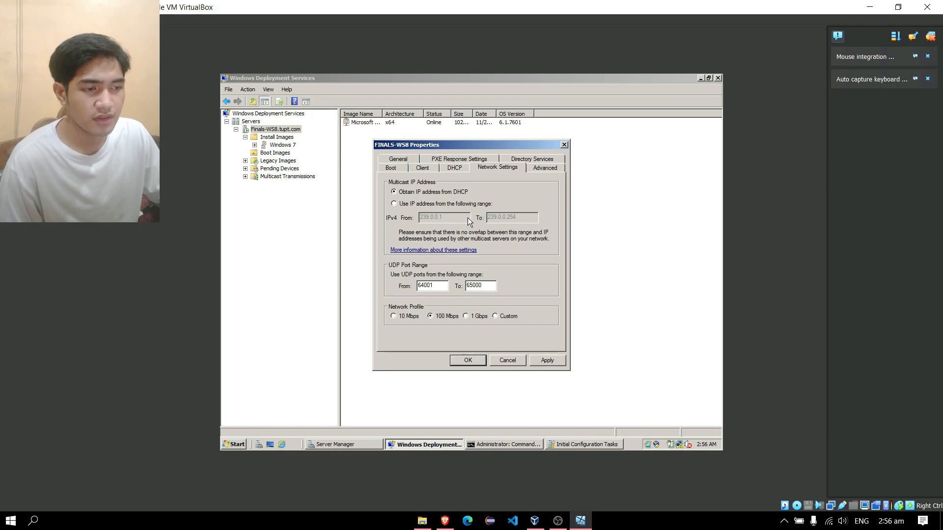
left_click(550, 359)
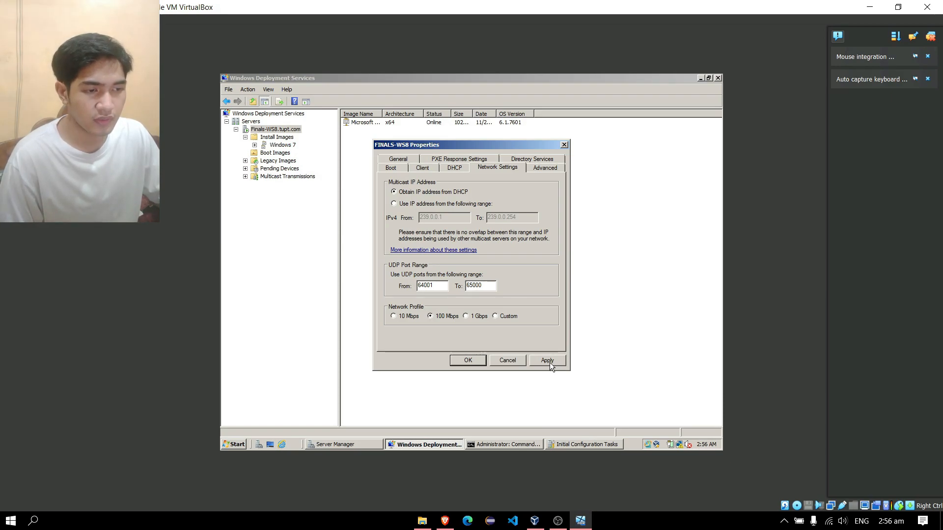
left_click(469, 362)
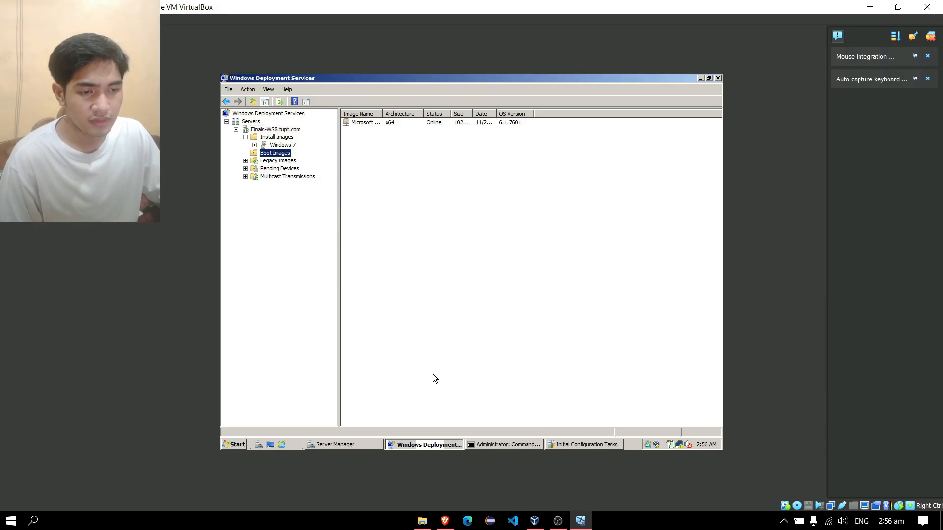
Restart the server guest with comment 'asd', then bring VirtualBox Manager to the front.
left_click(237, 445)
mouse_move(403, 426)
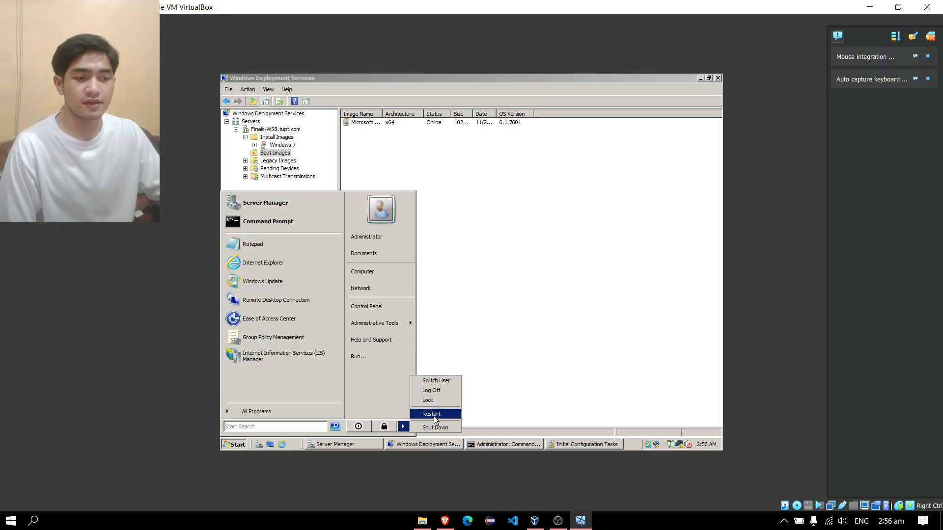
left_click(434, 417)
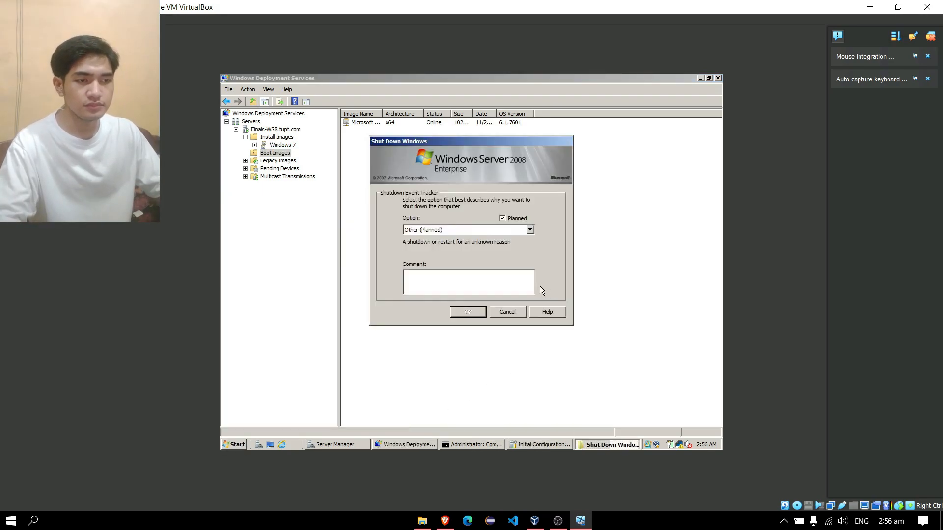
type("asd")
left_click(467, 308)
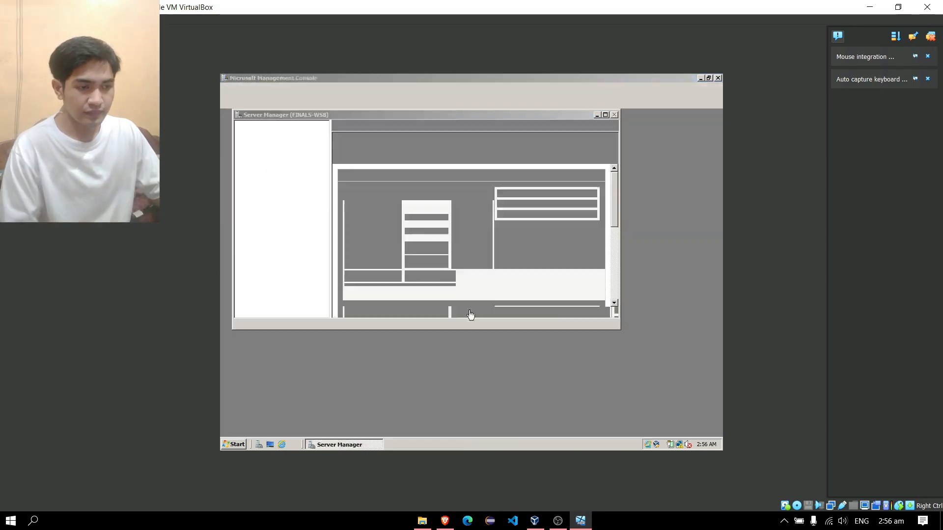
mouse_move(540, 522)
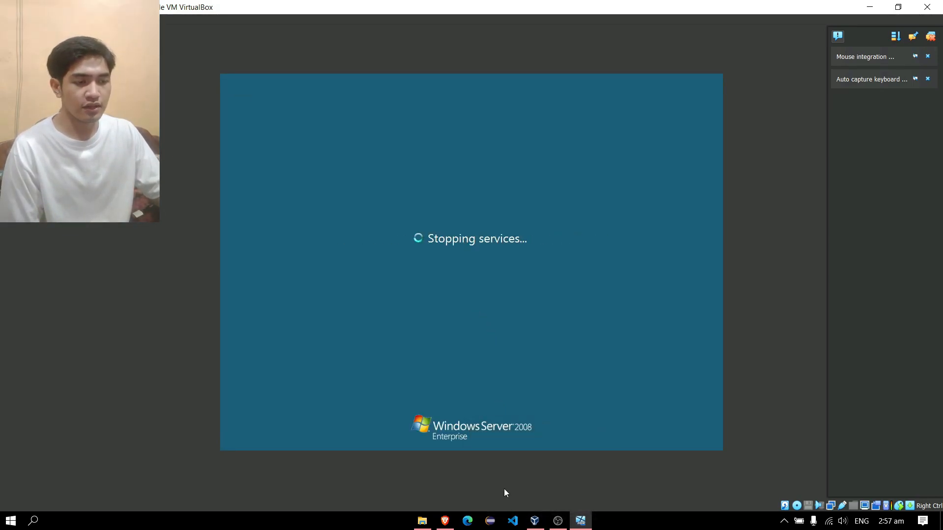
left_click(534, 520)
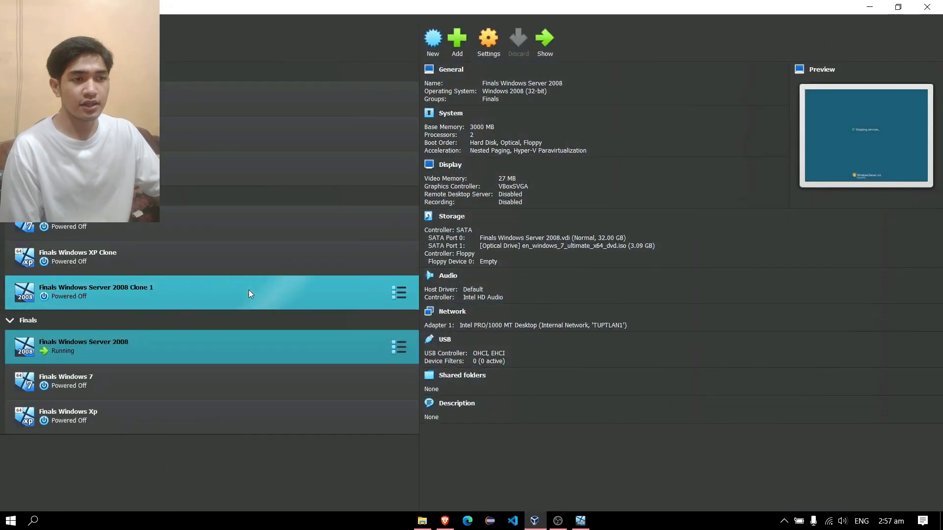
Create the 'Finals Windows 7 WDS' VM: Windows 7 64-bit, 2048 MB memory, 32 GB disk.
left_click(435, 42)
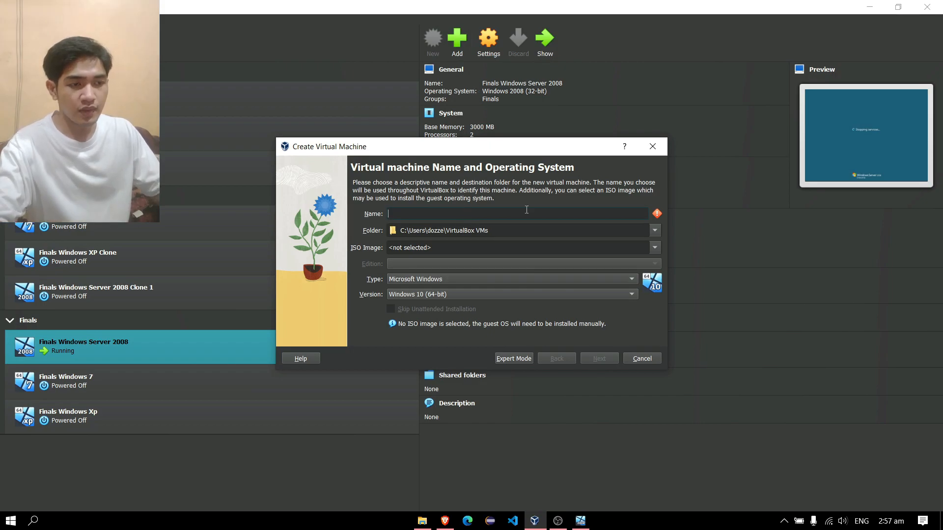
type("W")
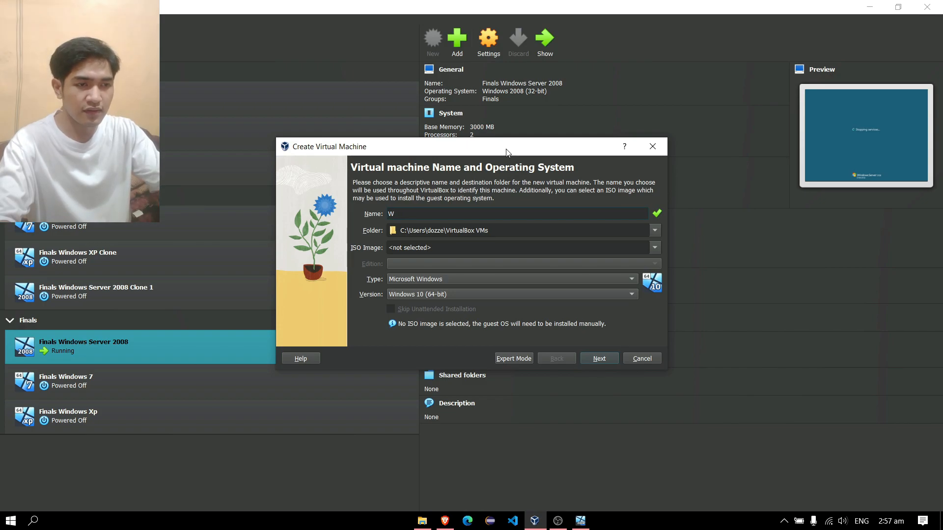
key("BackSpace")
type("Finals W7")
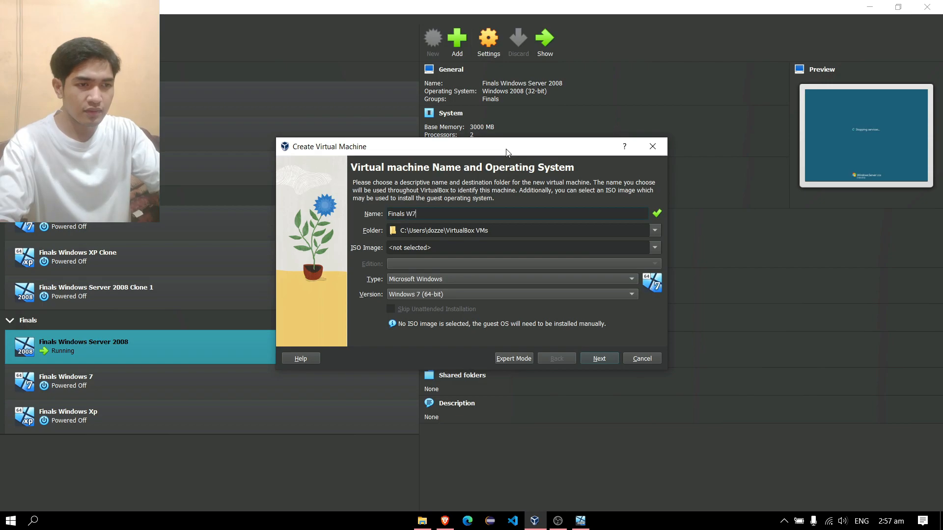
key("BackSpace")
type("indows 7 WDS")
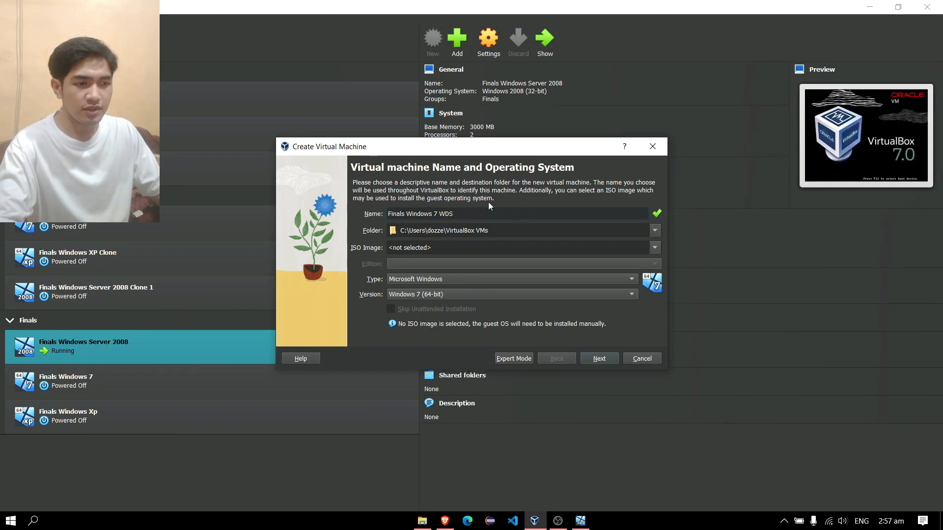
left_click(594, 361)
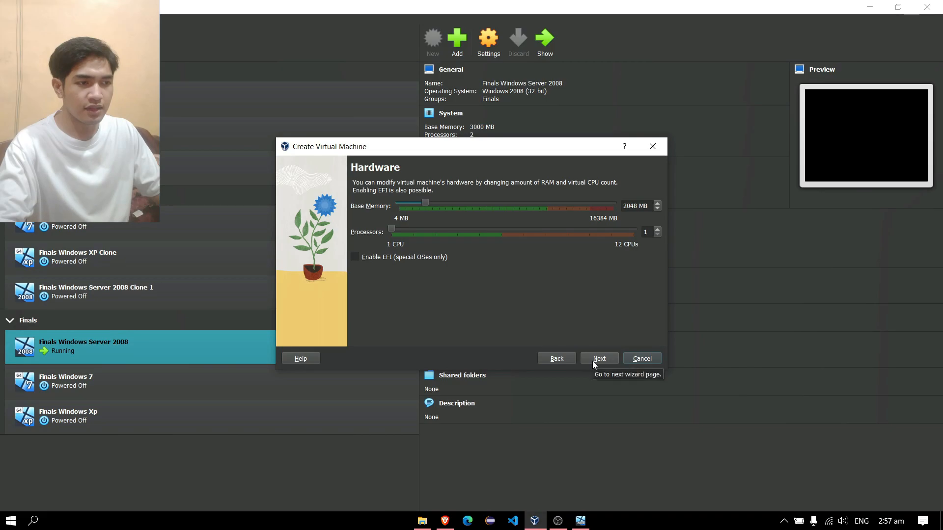
left_click(593, 361)
left_click(592, 360)
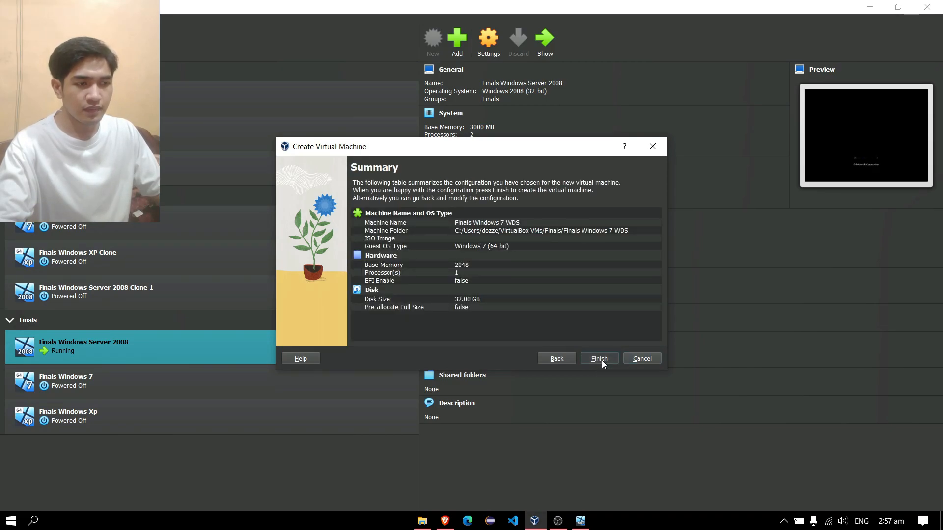
left_click(601, 361)
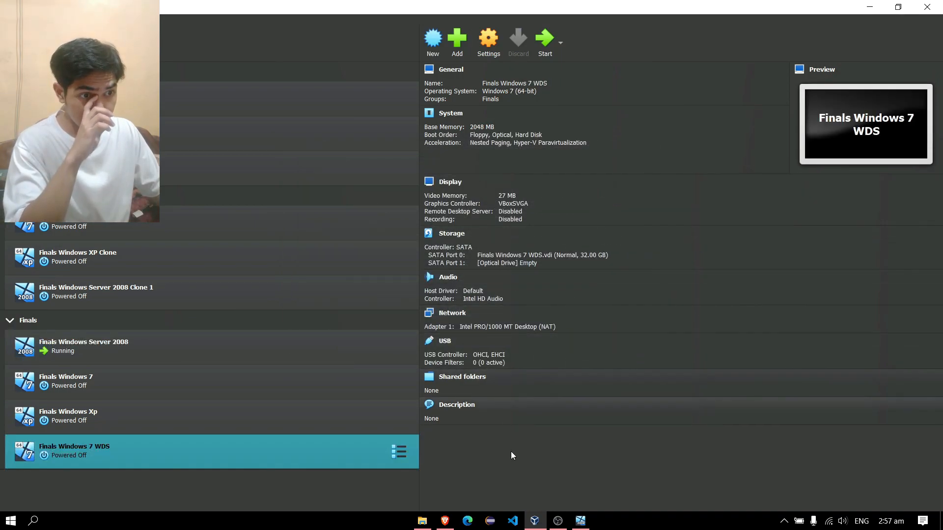
mouse_move(579, 524)
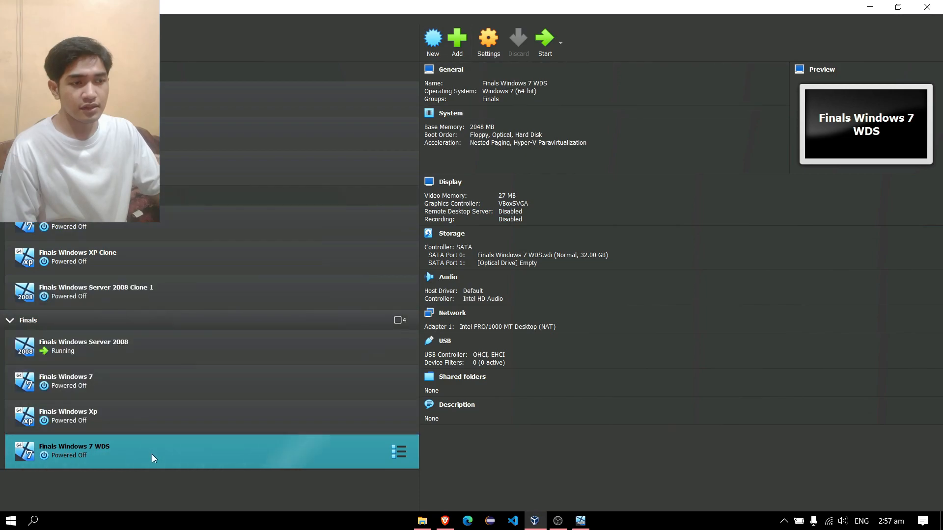
Attach the VM's network adapter to internal network TUPTLAN1.
left_click(496, 33)
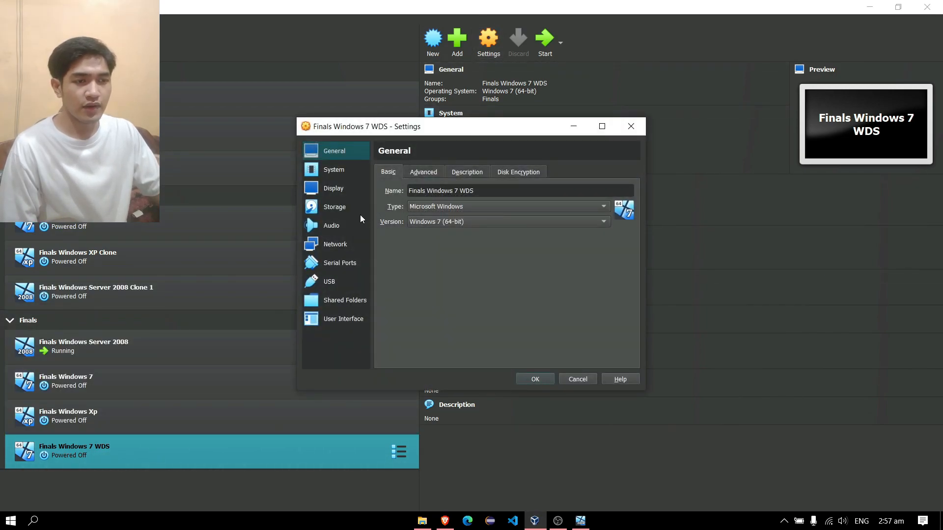
left_click(343, 248)
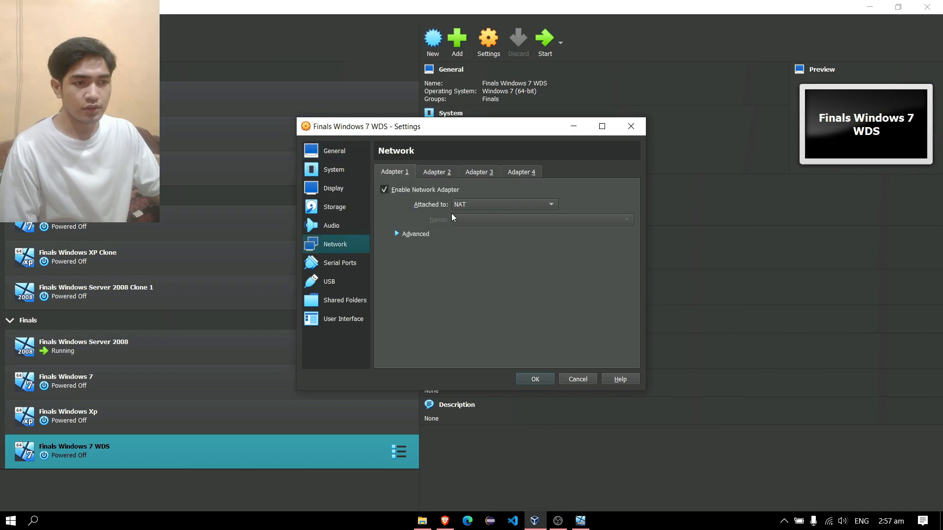
left_click(495, 202)
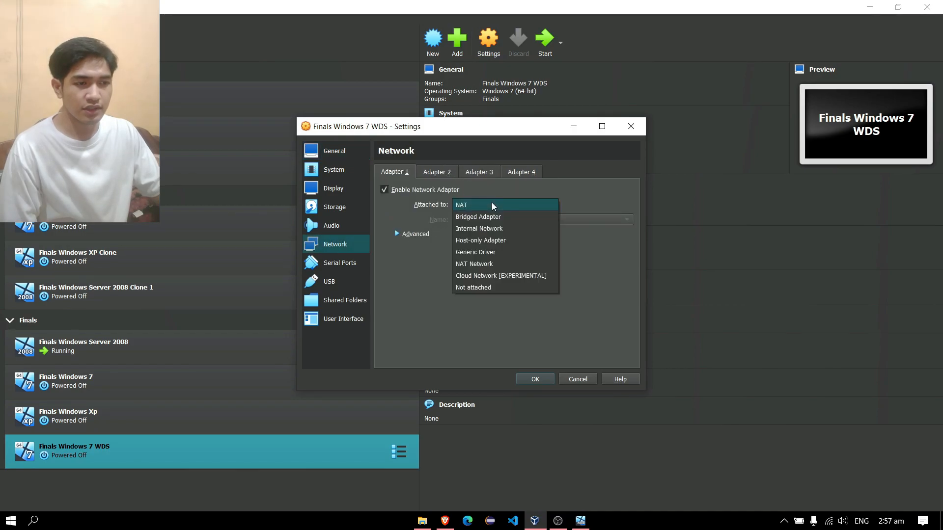
left_click(498, 228)
left_click(627, 221)
left_click(626, 221)
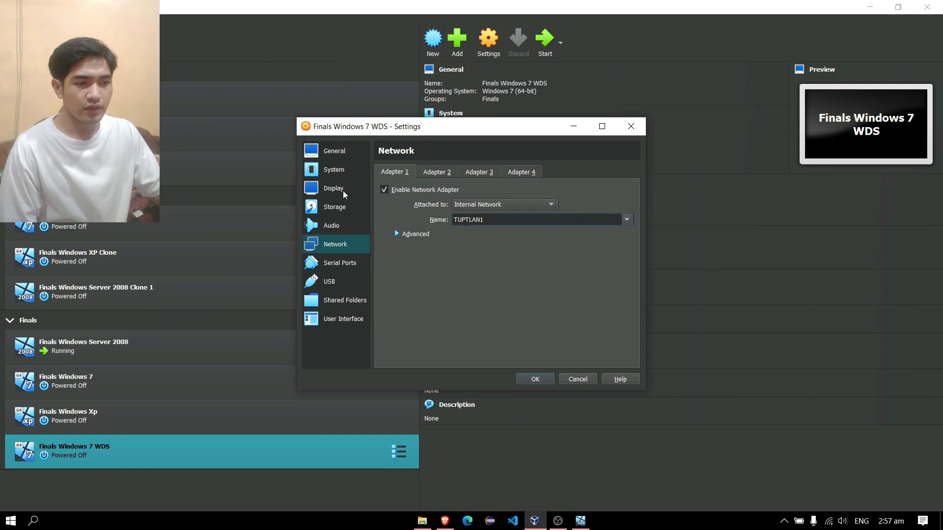
left_click(544, 378)
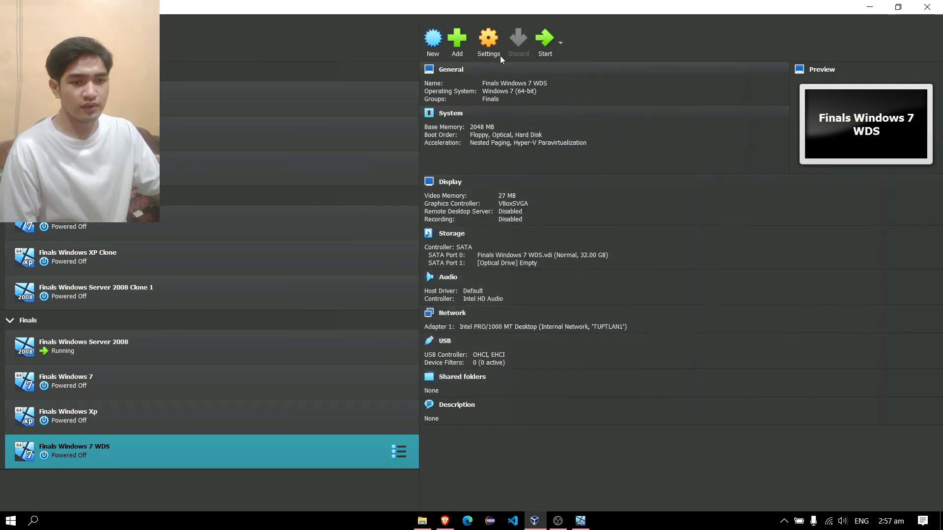
Enable Network in the VM's boot order and save the system settings.
left_click(496, 35)
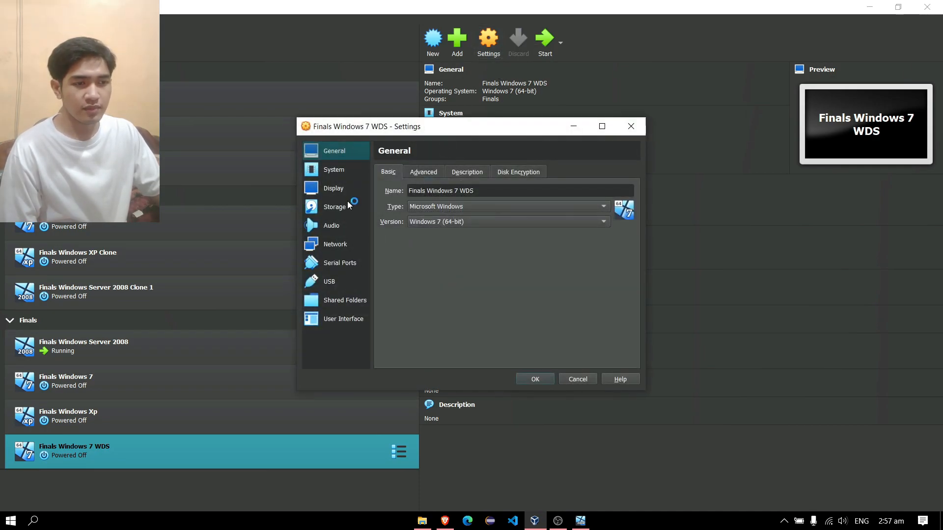
left_click(355, 171)
left_click(445, 249)
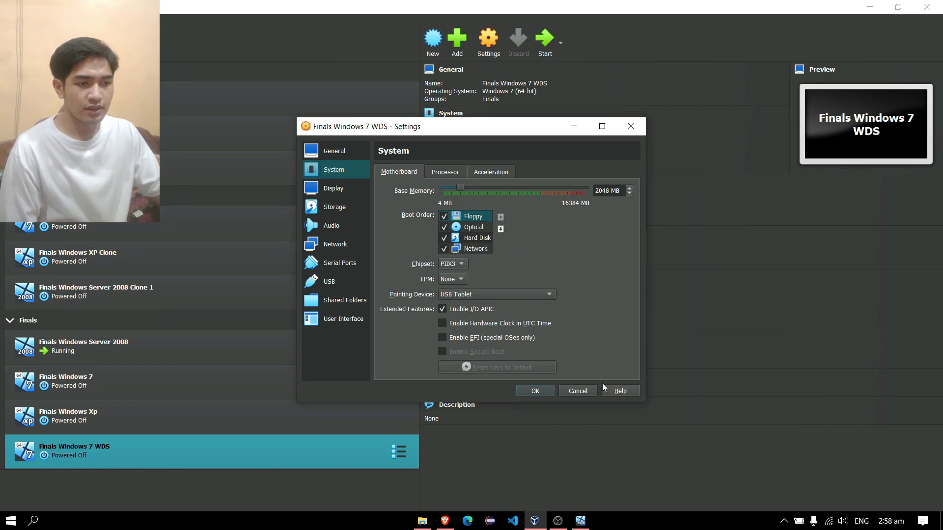
left_click(535, 391)
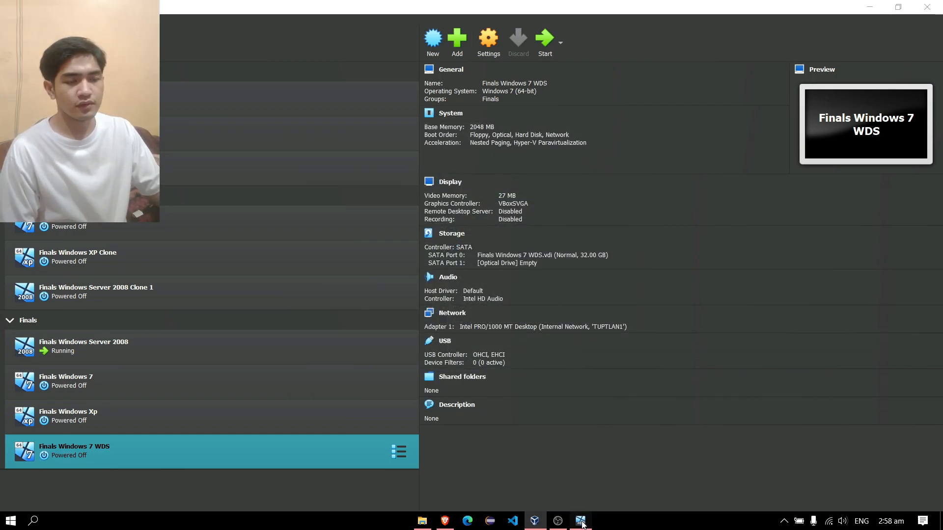
key("alt+Tab")
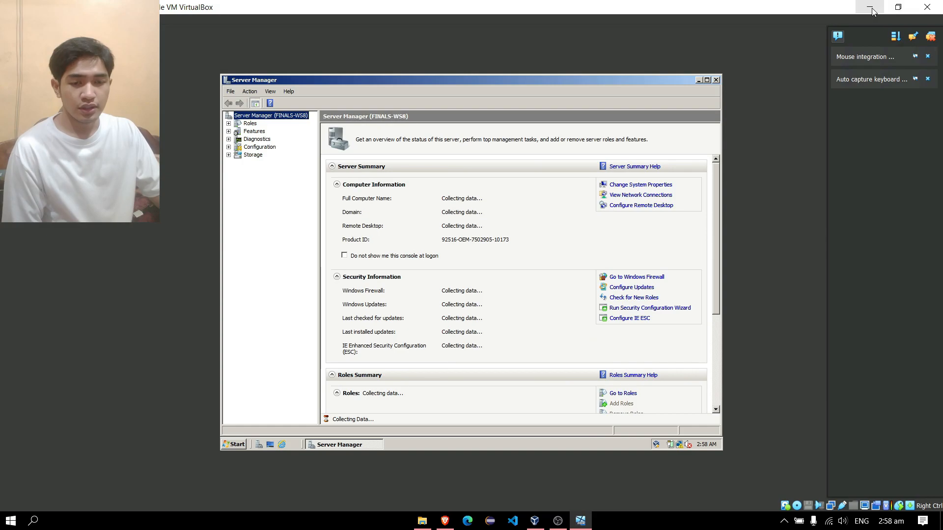
Minimize the server VM window and start the Finals Windows 7 WDS machine.
left_click(870, 7)
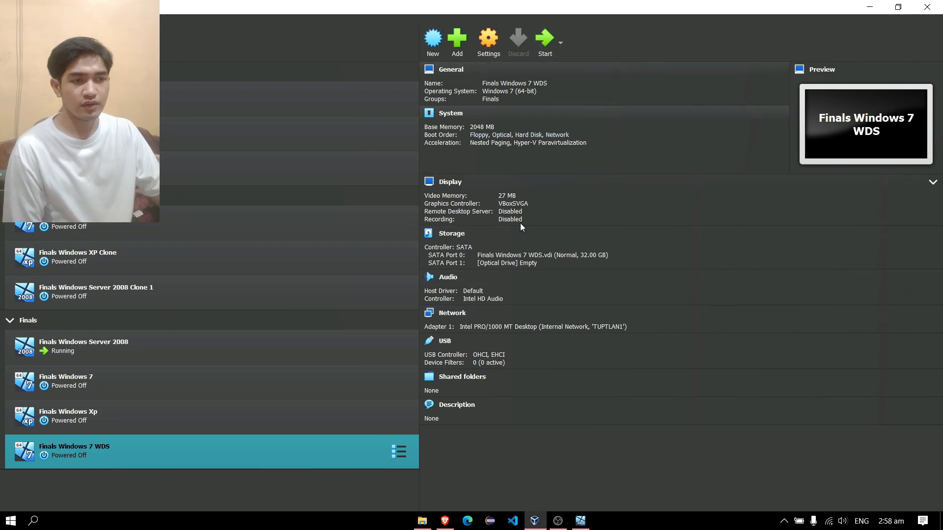
left_click(539, 44)
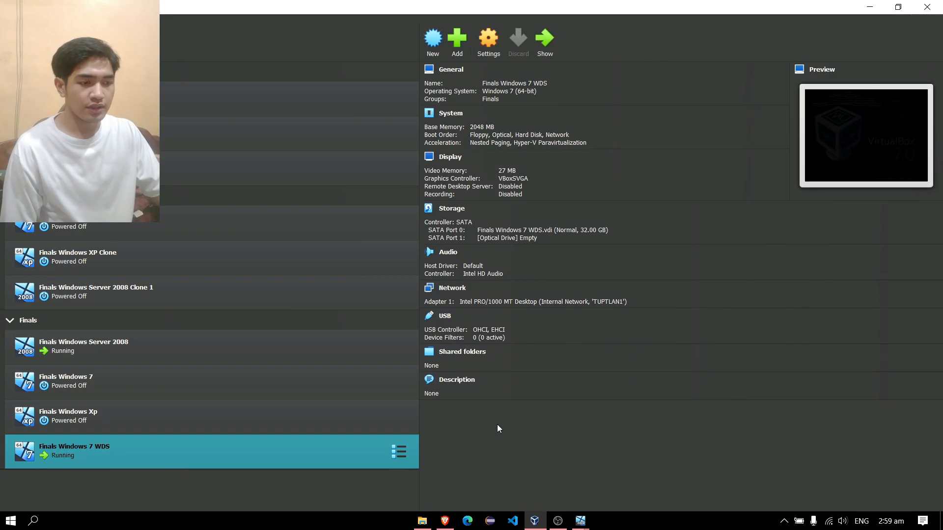
Trigger network boot with F12 from VirtualBox's soft keyboard, then maximize the Windows 7 client window.
mouse_move(580, 519)
left_click(629, 482)
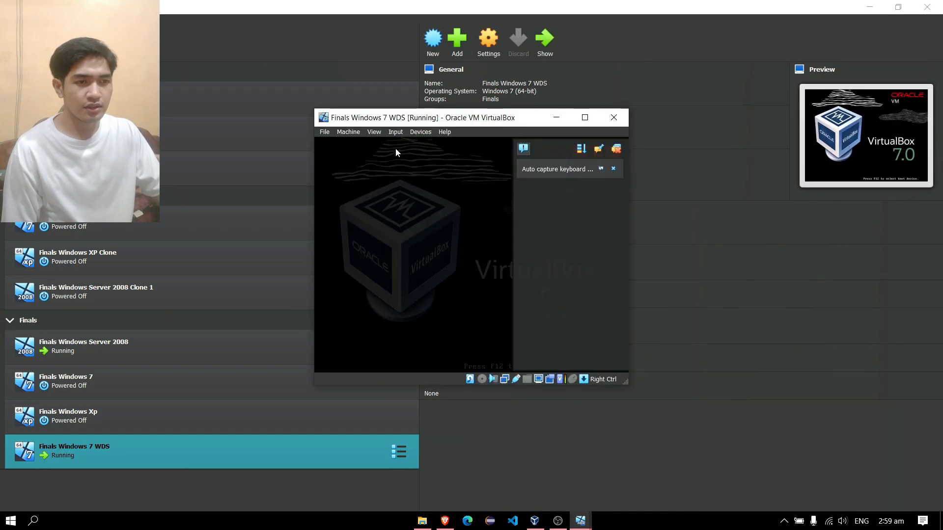
left_click(396, 133)
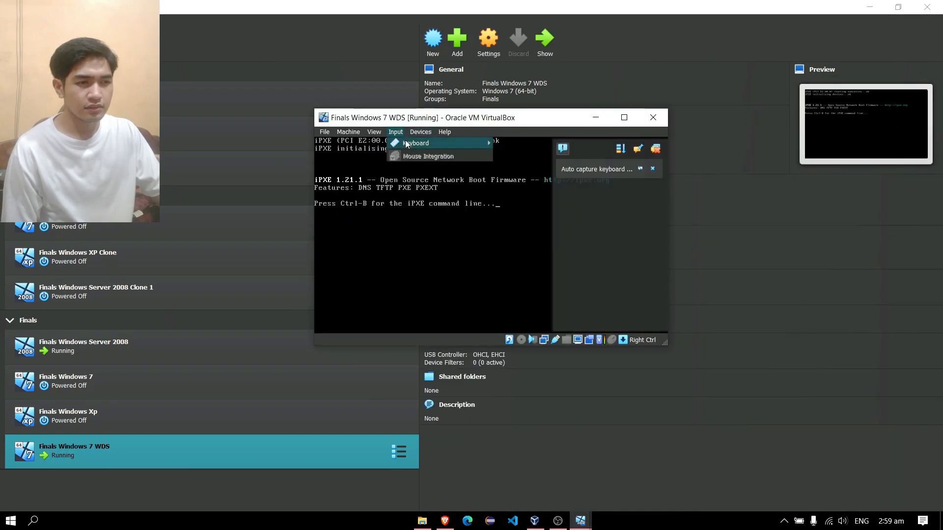
mouse_move(442, 143)
left_click(534, 156)
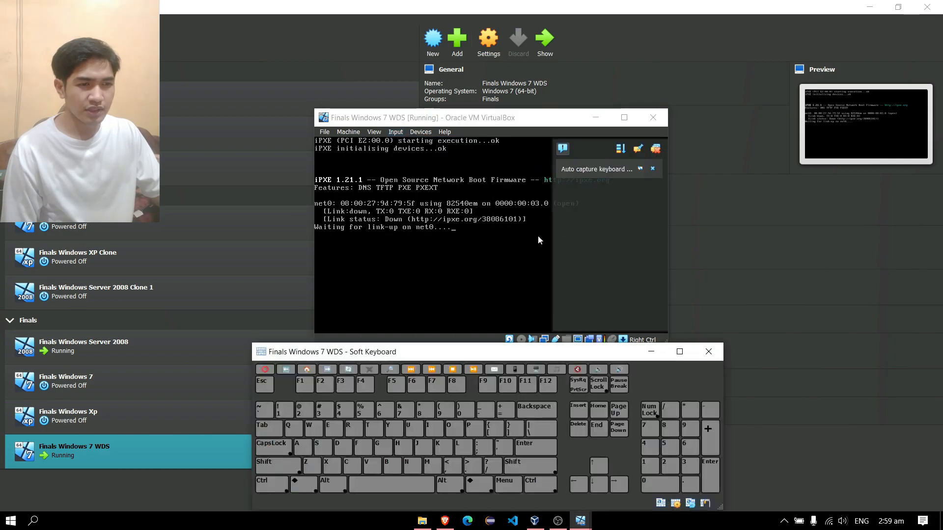
left_click(546, 387)
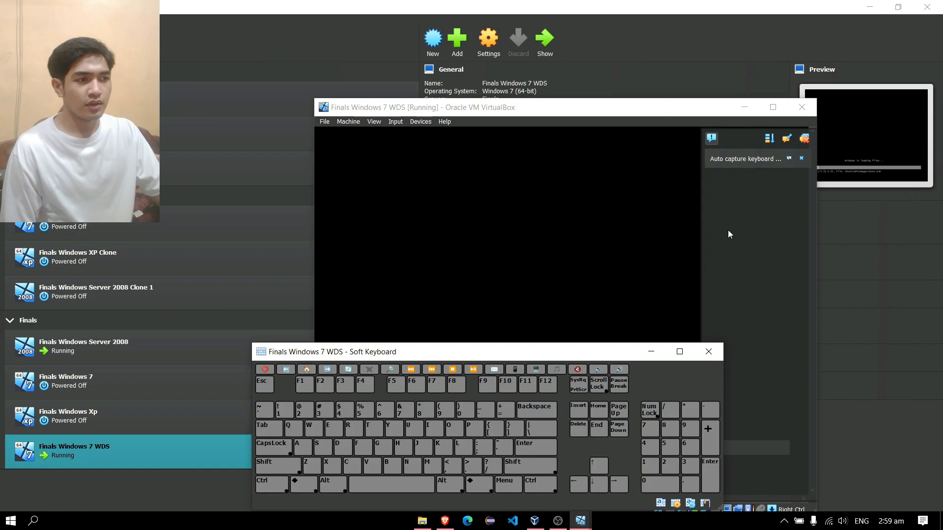
left_click(653, 352)
left_click(773, 108)
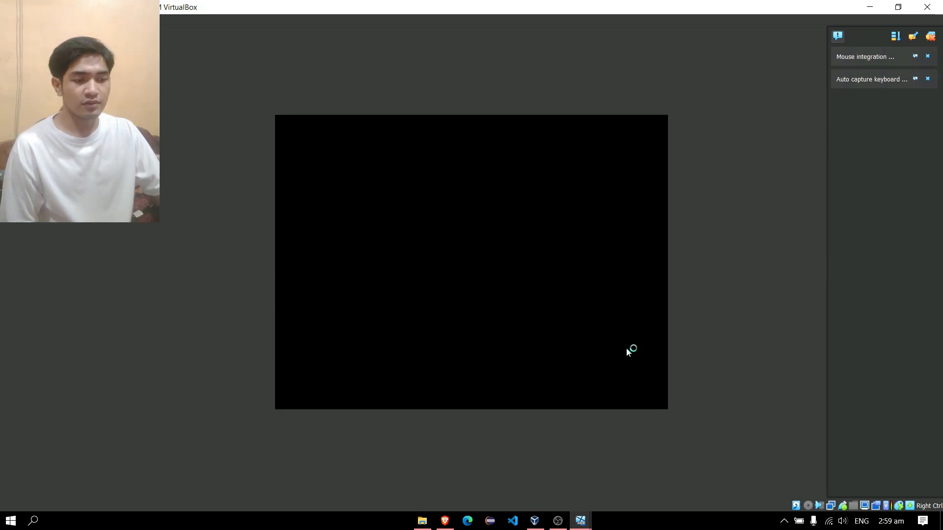
Check the Windows Server 2008 VM, then return to the Windows 7 client VM.
left_click(580, 523)
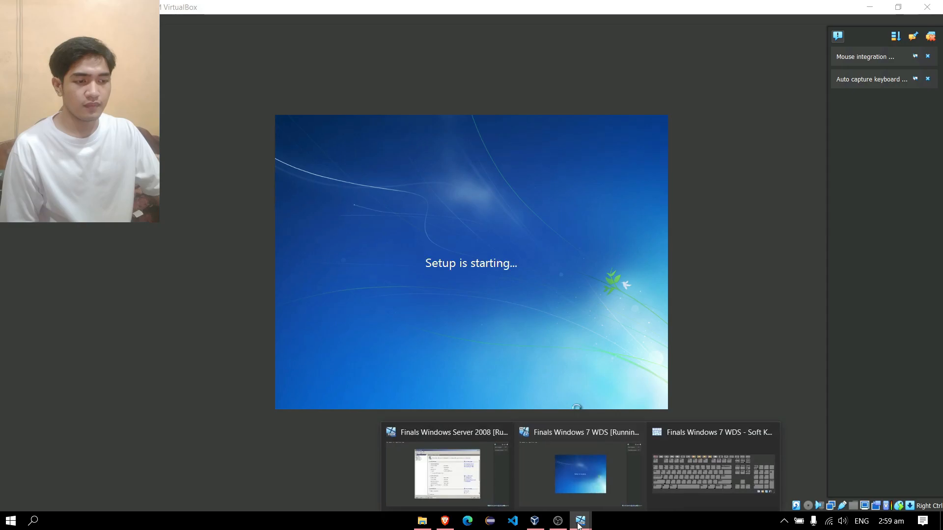
left_click(468, 473)
mouse_move(591, 526)
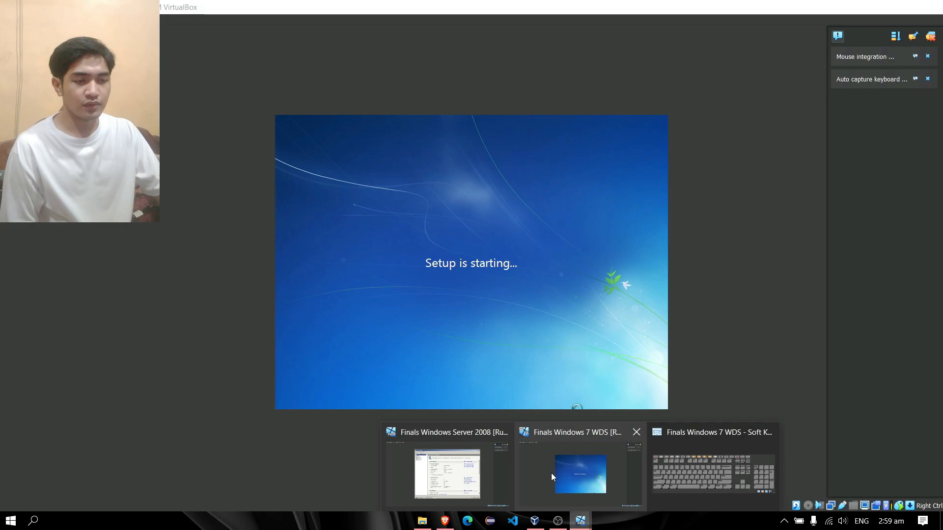
left_click(551, 473)
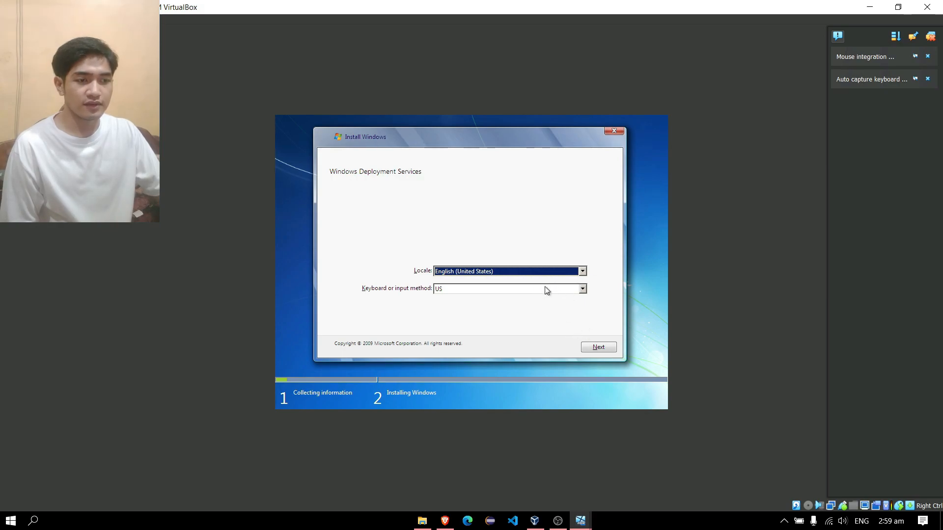
Continue past the locale page and sign in with the domain administrator account and its password.
left_click(598, 348)
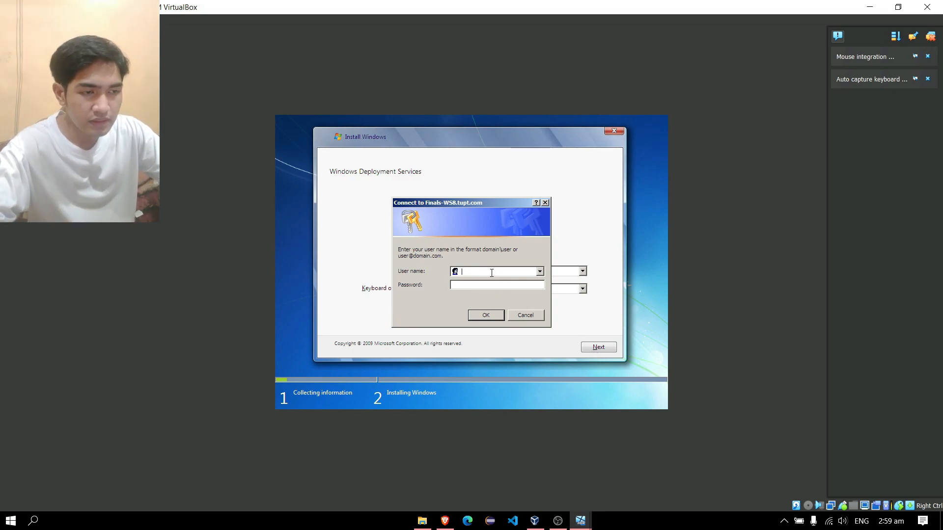
type("tupt\\")
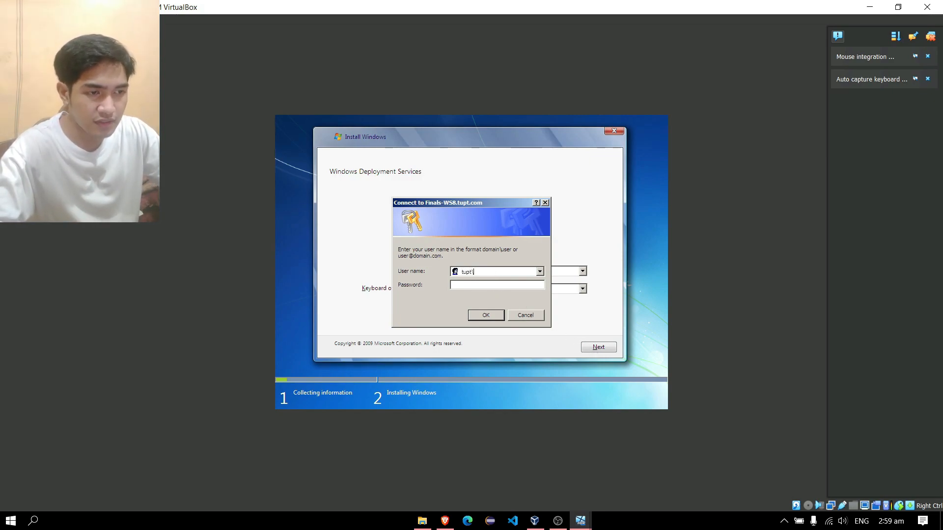
type("admini")
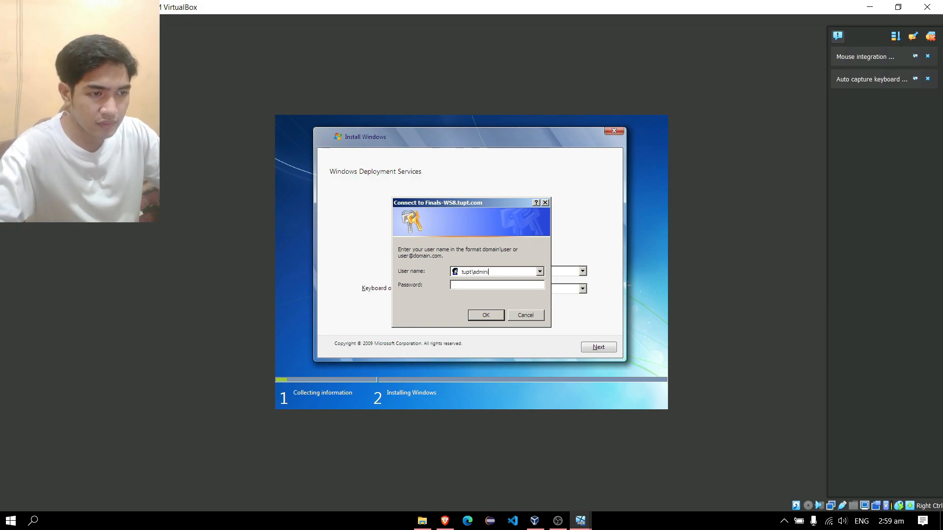
type("strator")
key("Tab")
type("P@ssw0rd")
key("Return")
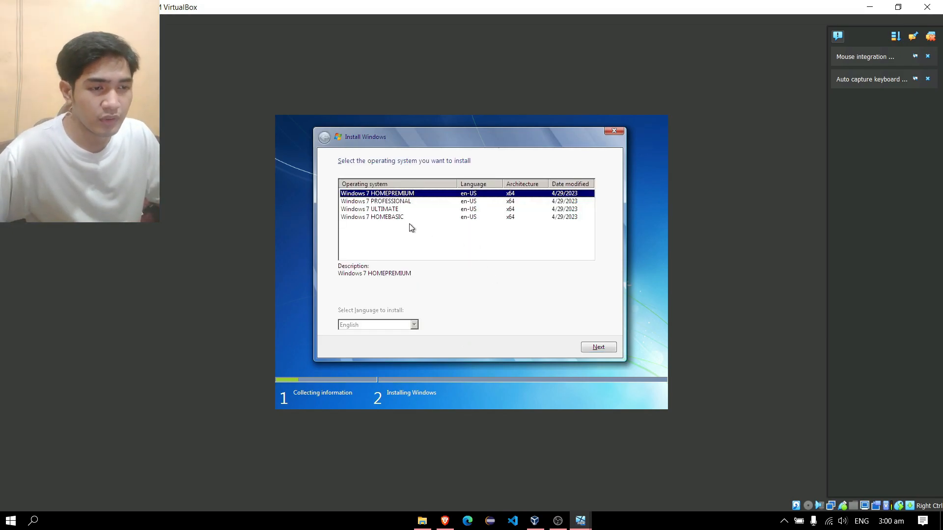
Choose Windows 7 ULTIMATE and start installing it on the default 32 GB disk.
left_click(383, 209)
left_click(603, 349)
left_click(601, 348)
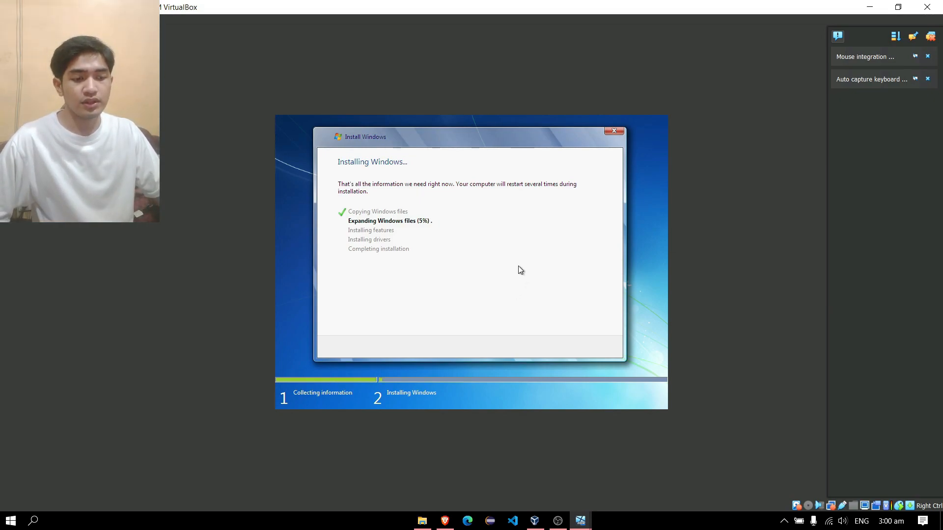
Review the Google Classroom assignment in Brave, then switch to OBS.
mouse_move(446, 521)
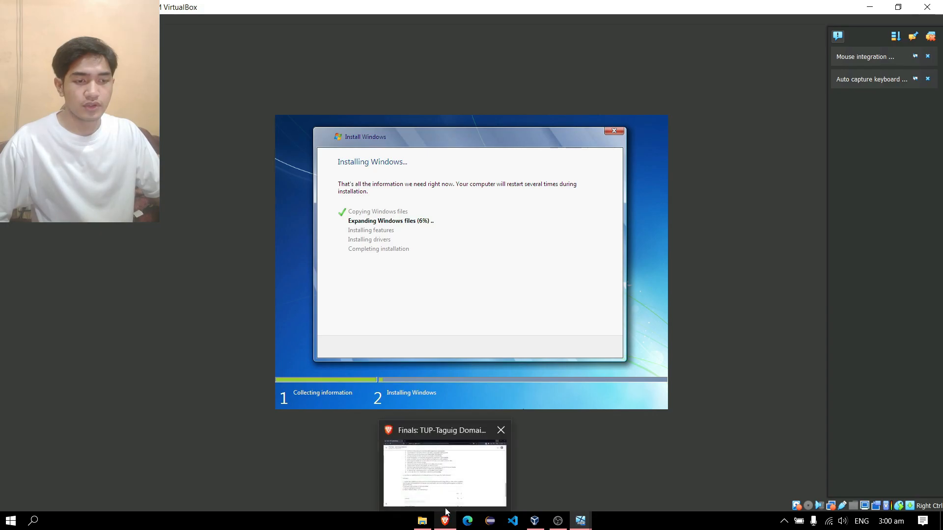
left_click(428, 450)
left_click(445, 521)
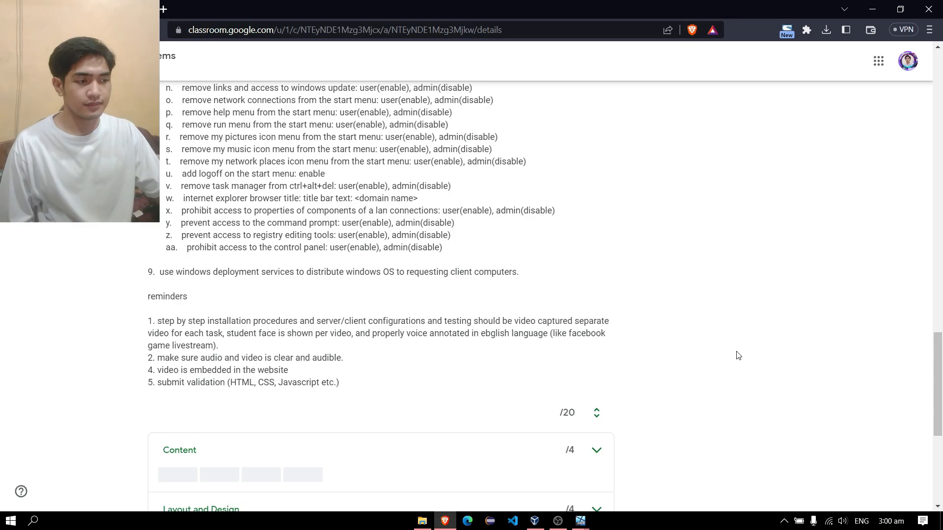
left_click(558, 520)
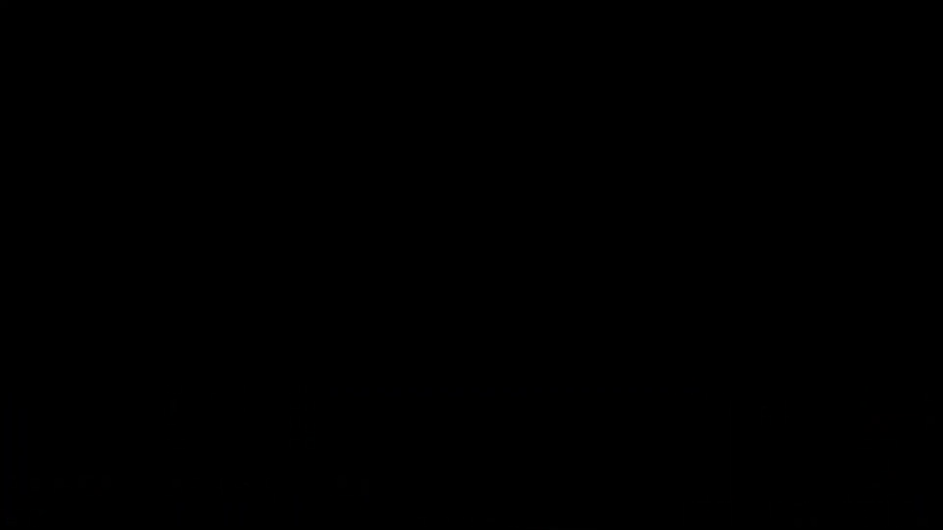